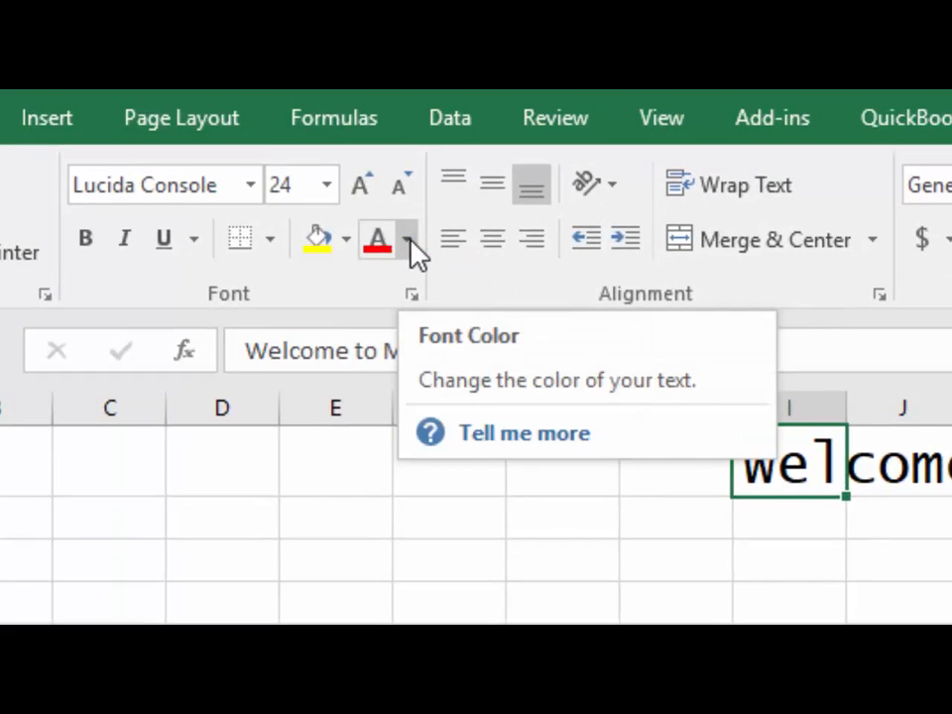
pyautogui.click(409, 243)
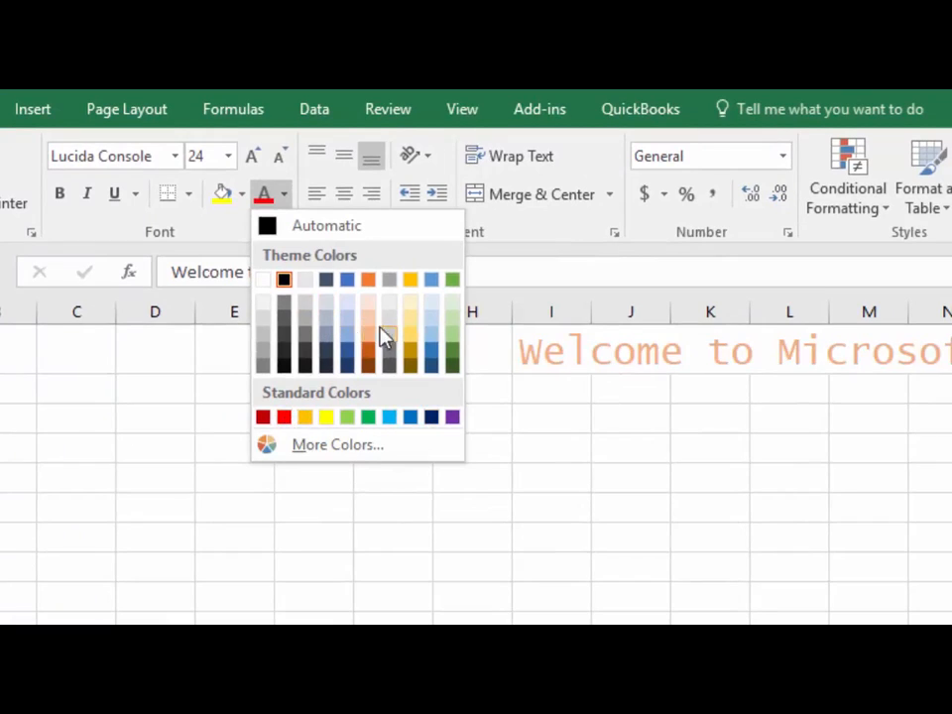
pyautogui.click(338, 445)
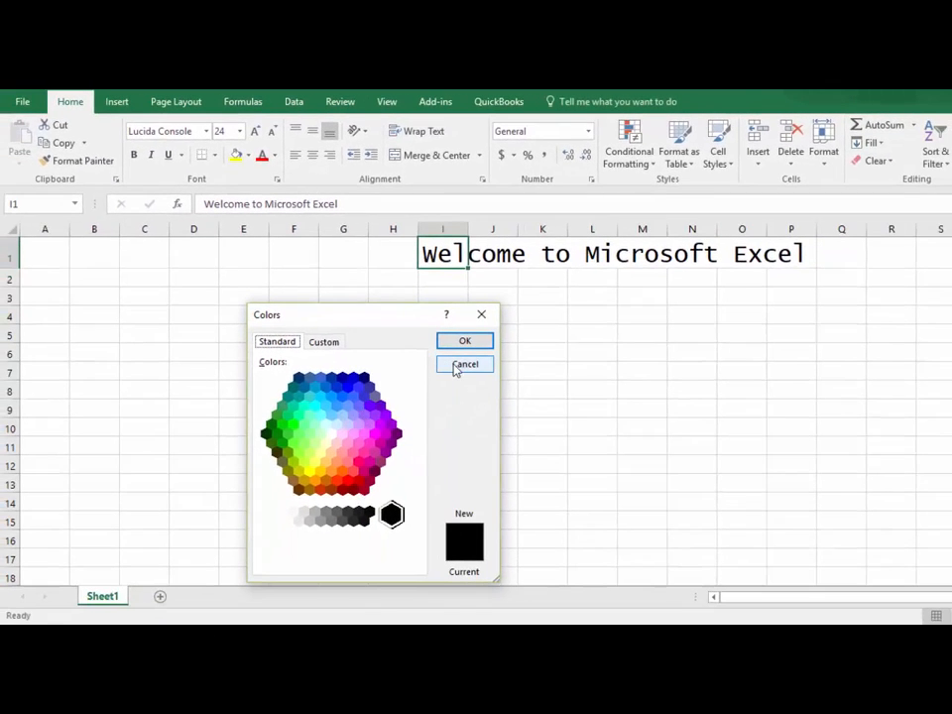
pyautogui.click(455, 367)
# - Set the font color of the "Welcome to Microsoft Excel" title in I1 to the standard blue
pyautogui.click(276, 161)
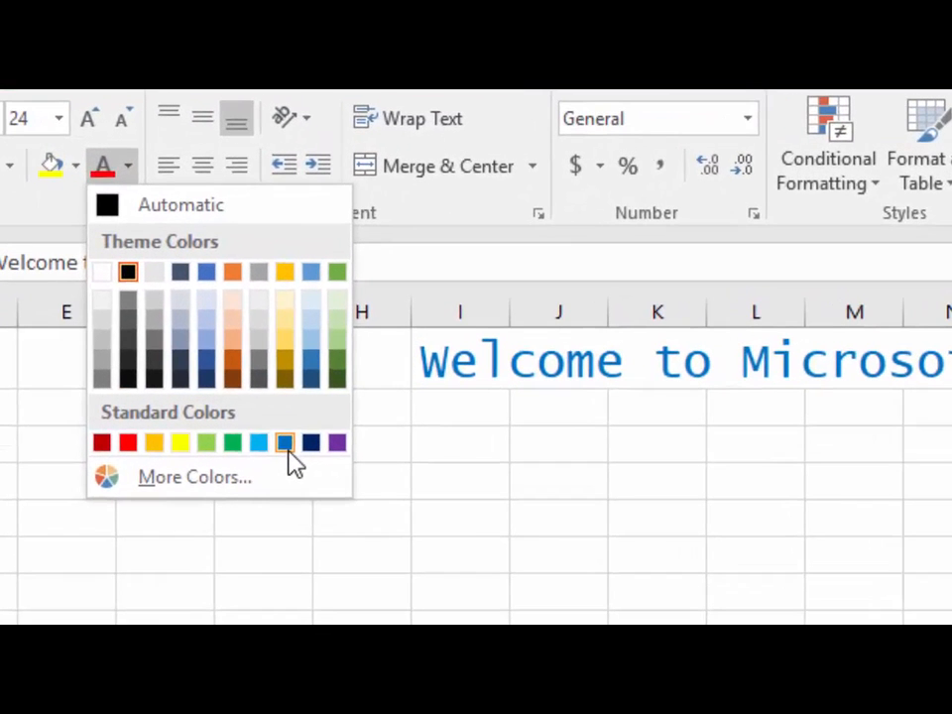
pyautogui.click(287, 447)
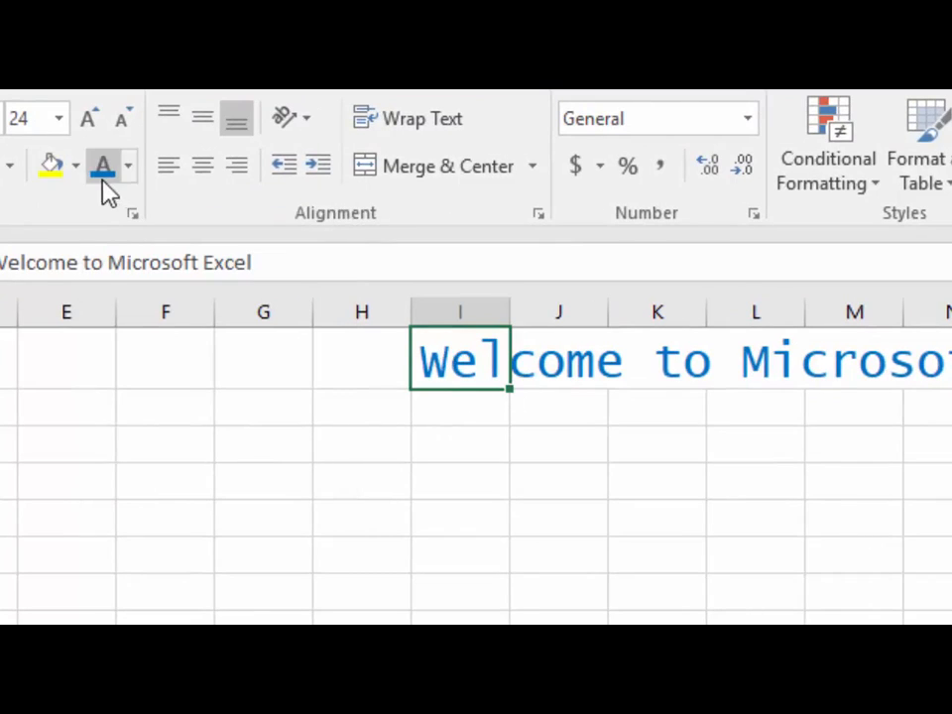
# - Enter "Something else" in cell I3, two rows below the title
pyautogui.click(460, 442)
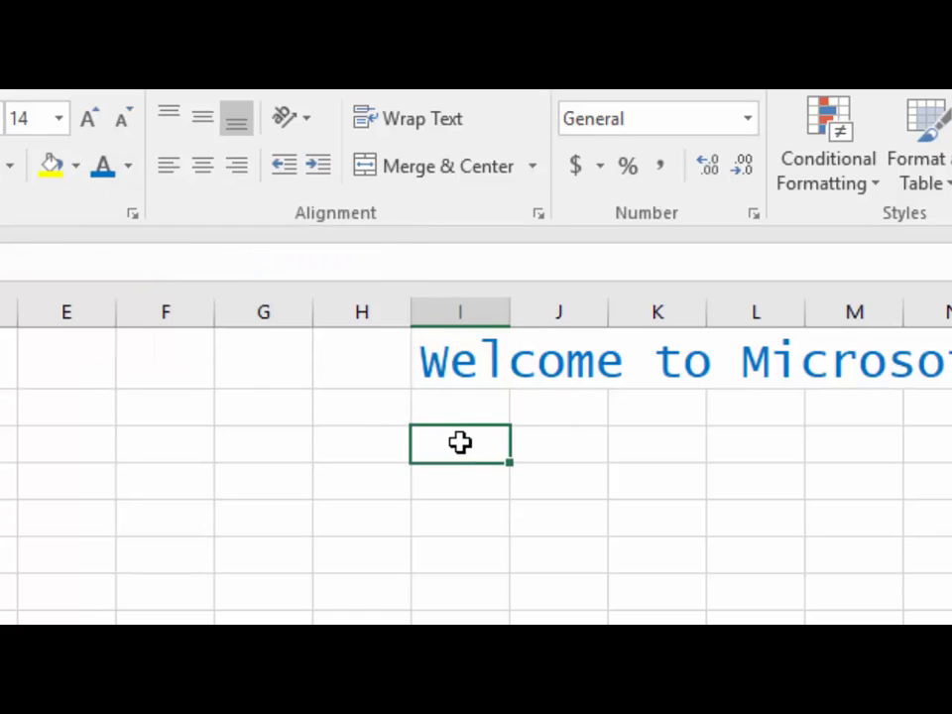
pyautogui.write('Something el')
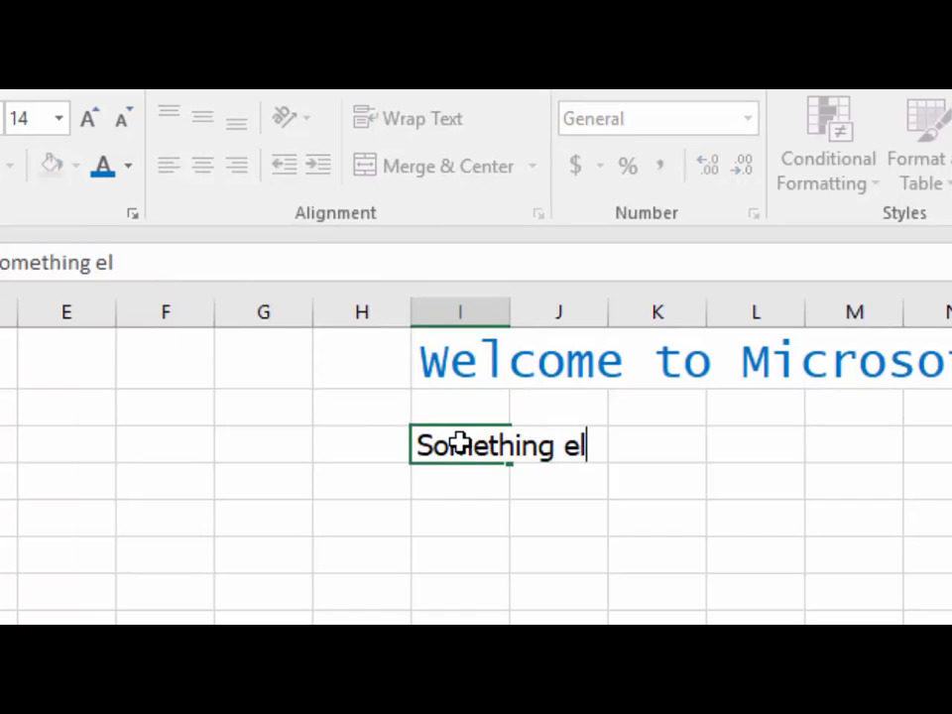
pyautogui.write('se')
pyautogui.press('Return')
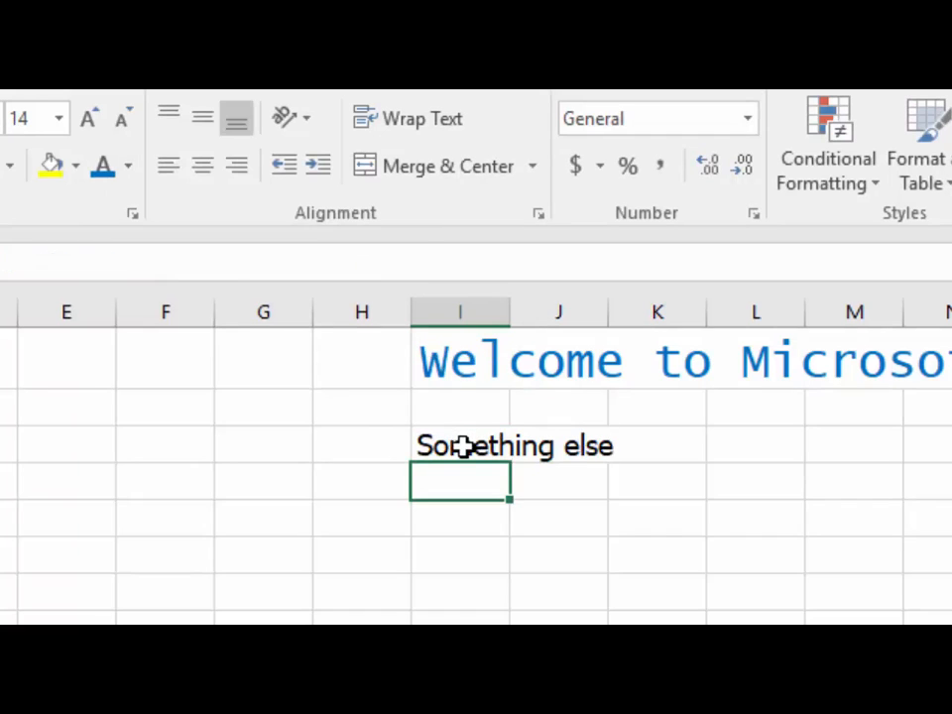
# - Apply the same blue font color to the "Something else" text in I3
pyautogui.click(460, 445)
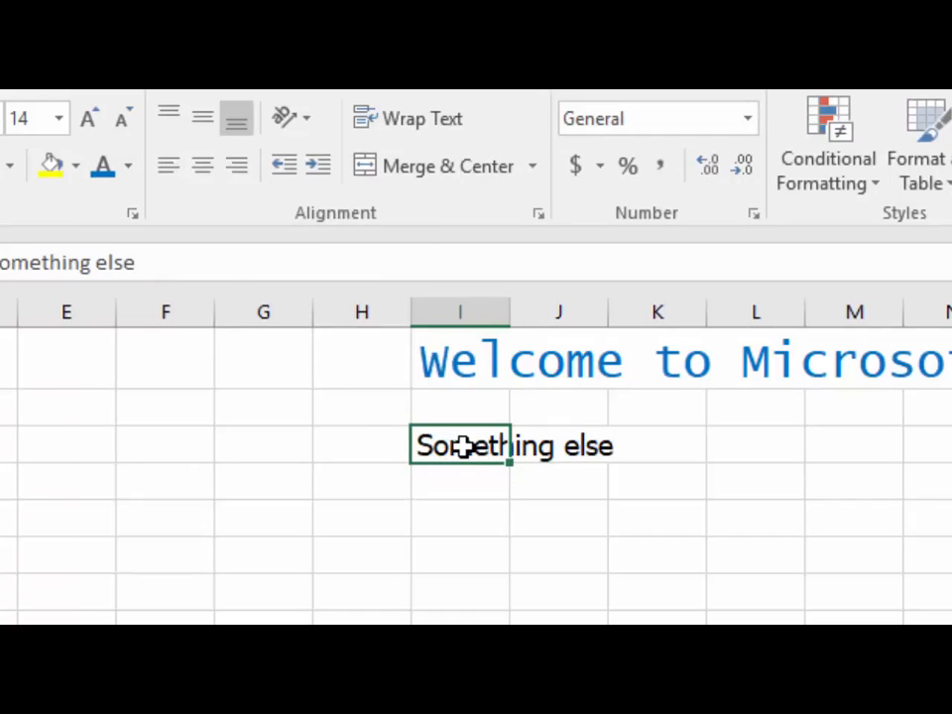
pyautogui.click(106, 170)
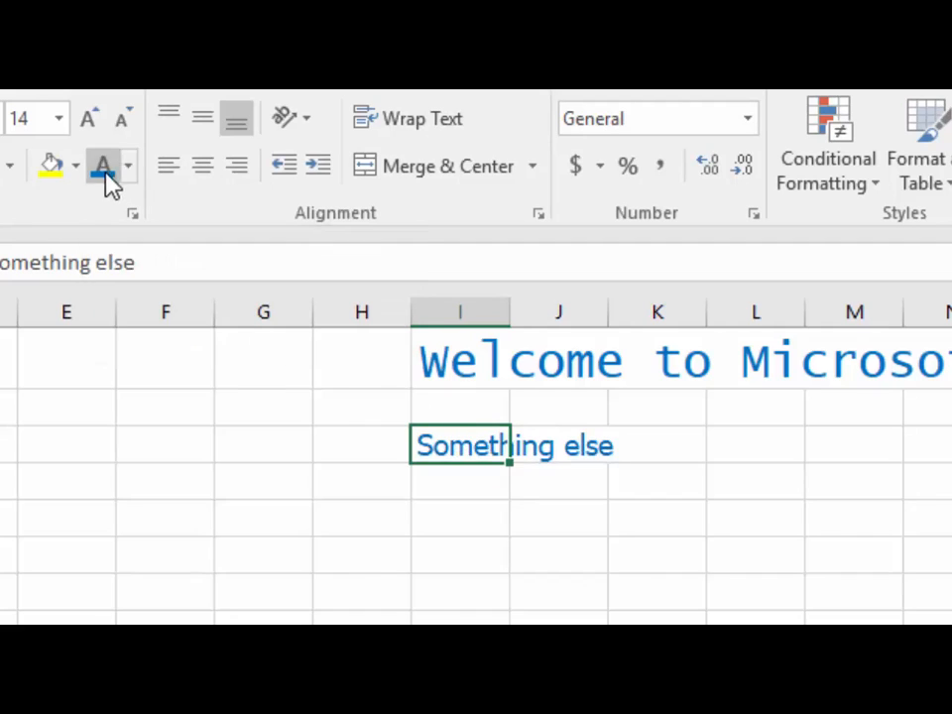
pyautogui.click(484, 407)
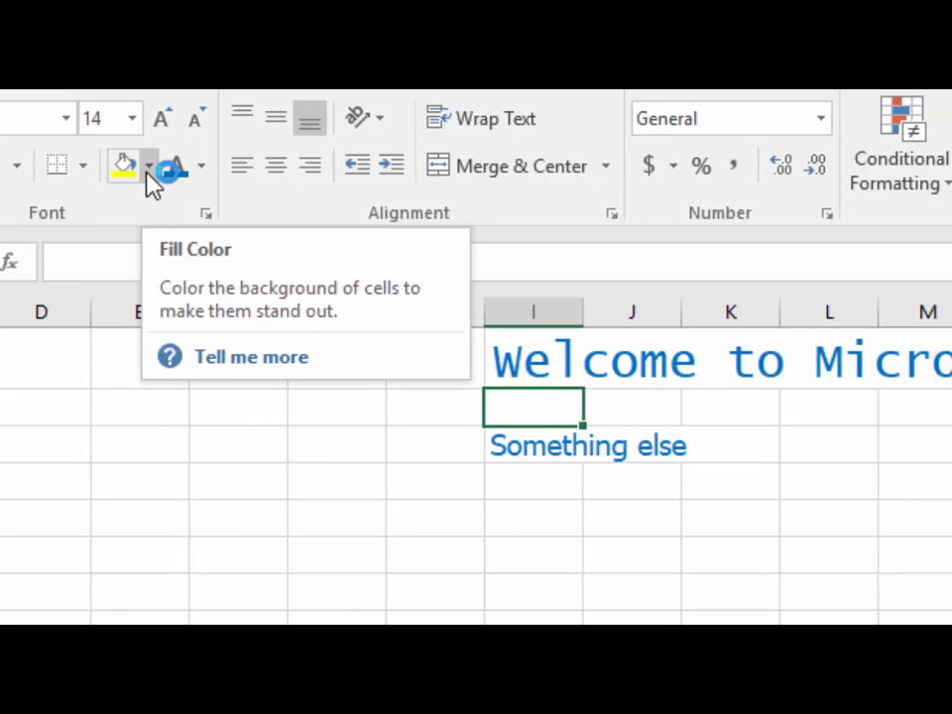
# - Fill cells I1, J1 and K1 behind the title with the standard yellow, one cell at a time
pyautogui.click(555, 375)
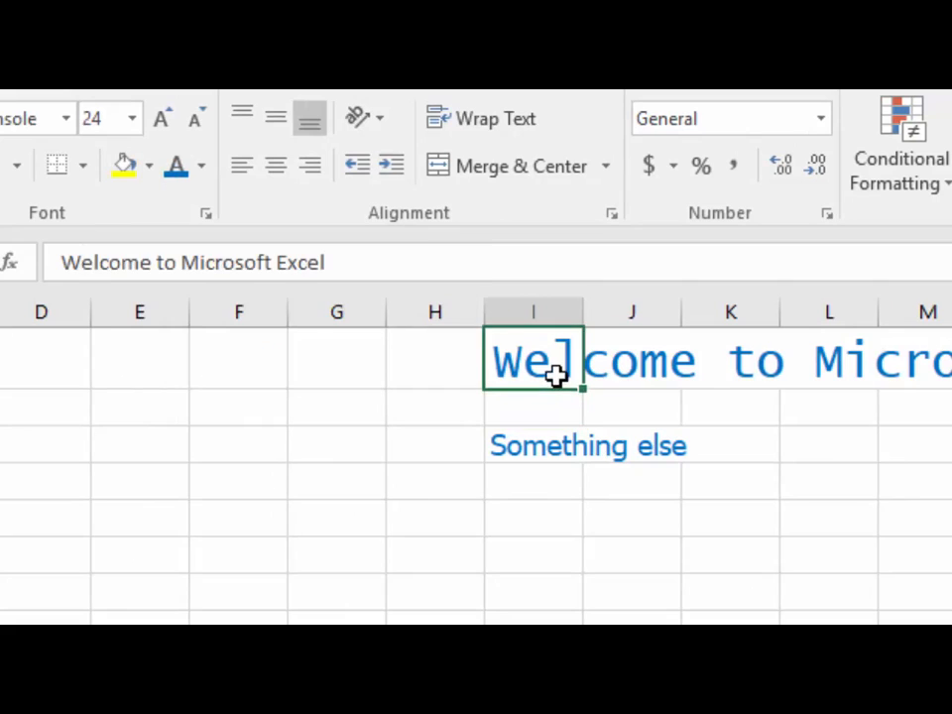
pyautogui.click(151, 166)
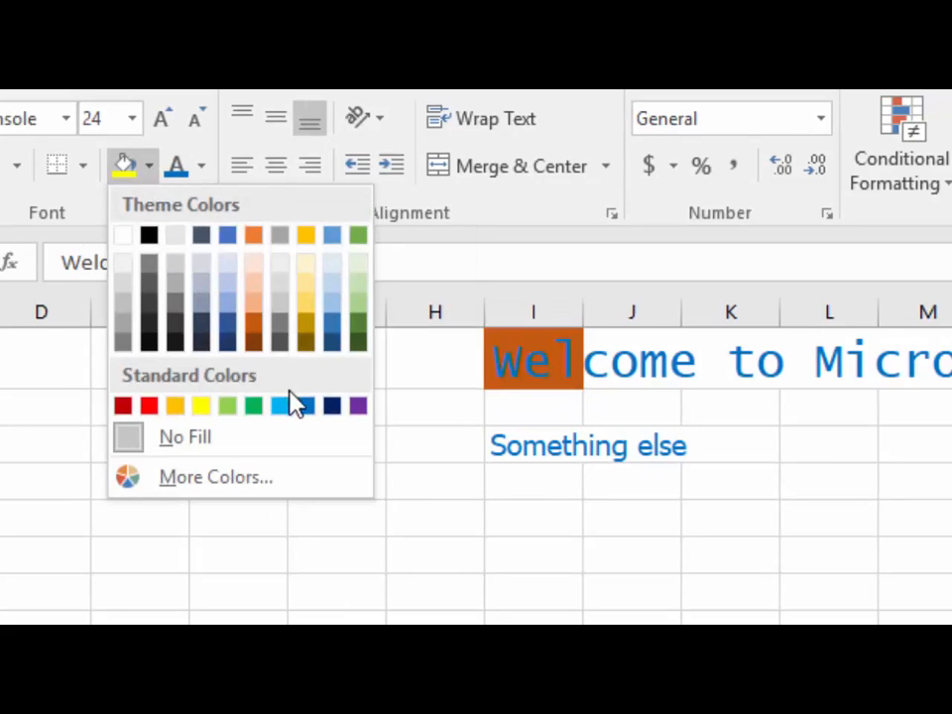
pyautogui.click(201, 406)
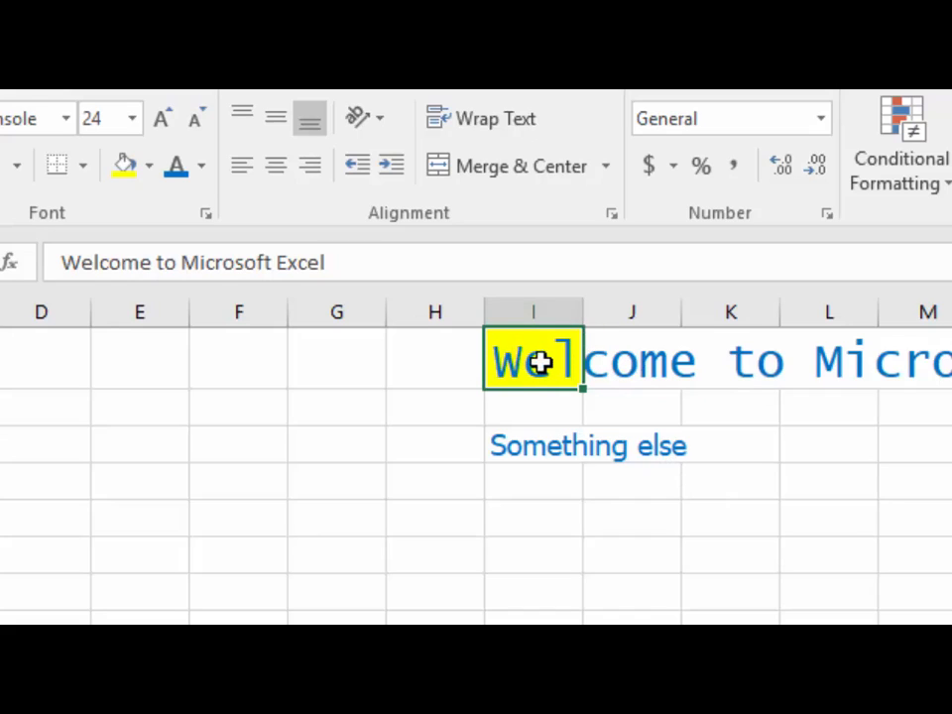
pyautogui.click(645, 363)
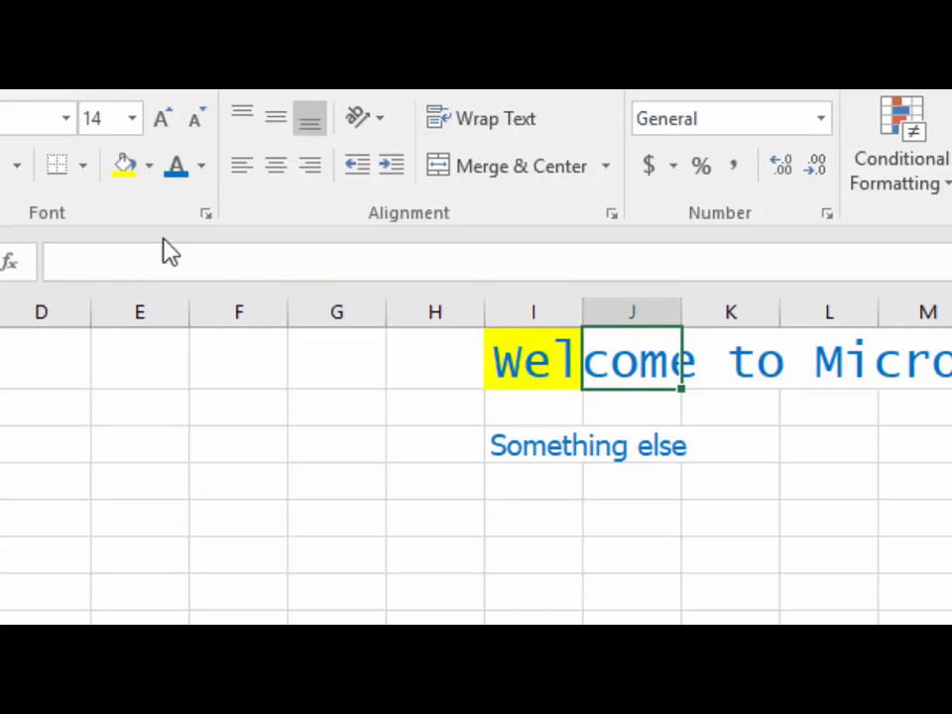
pyautogui.click(125, 170)
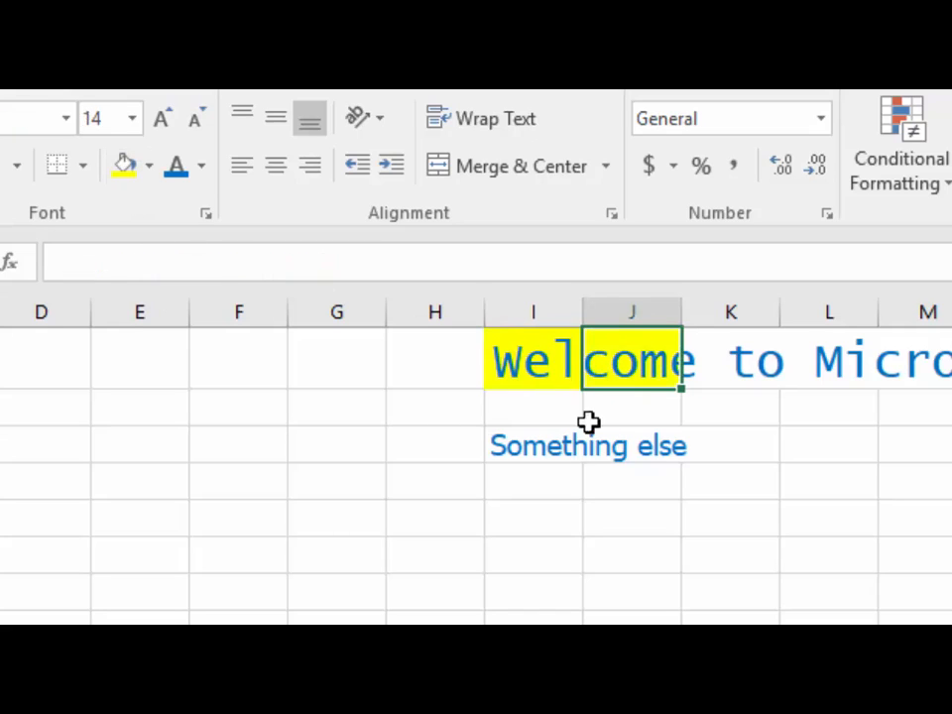
pyautogui.click(703, 373)
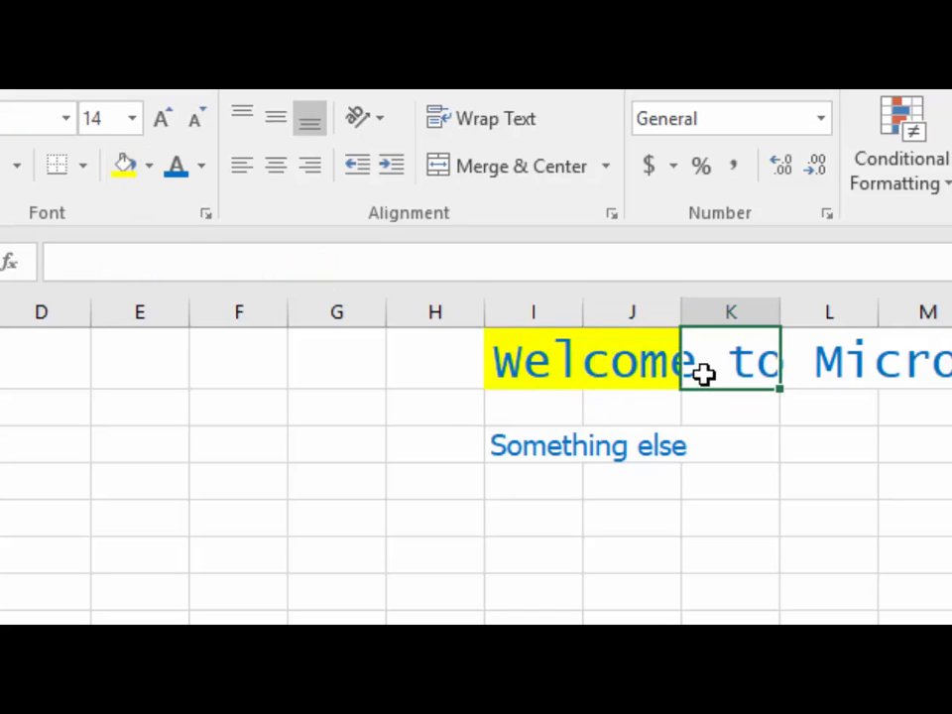
pyautogui.click(125, 167)
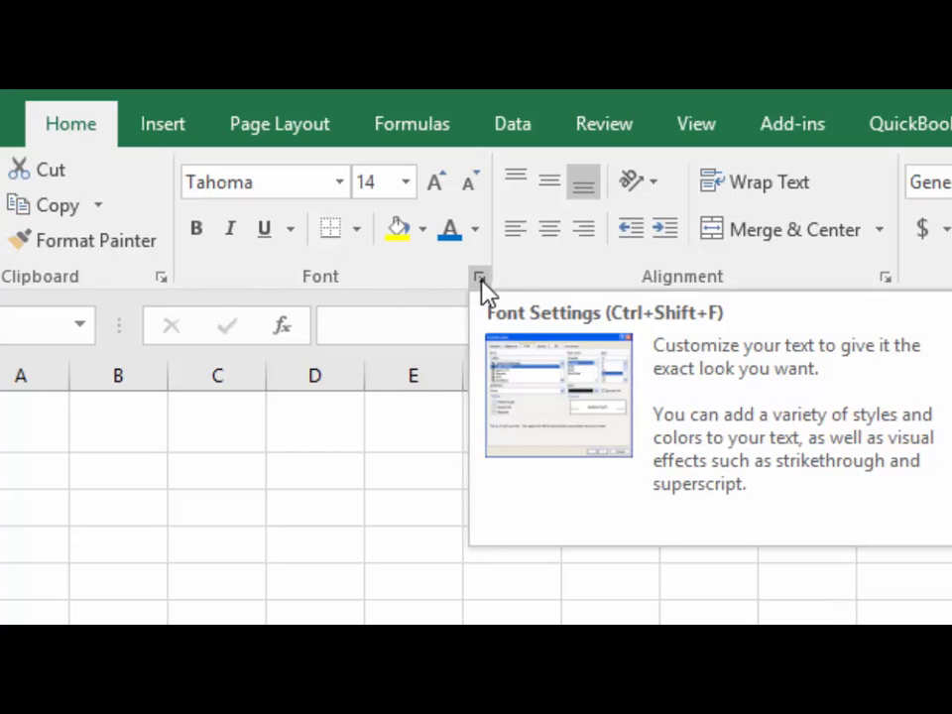
# - Apply the Strikethrough effect to the title in I1 through the font settings
pyautogui.click(799, 426)
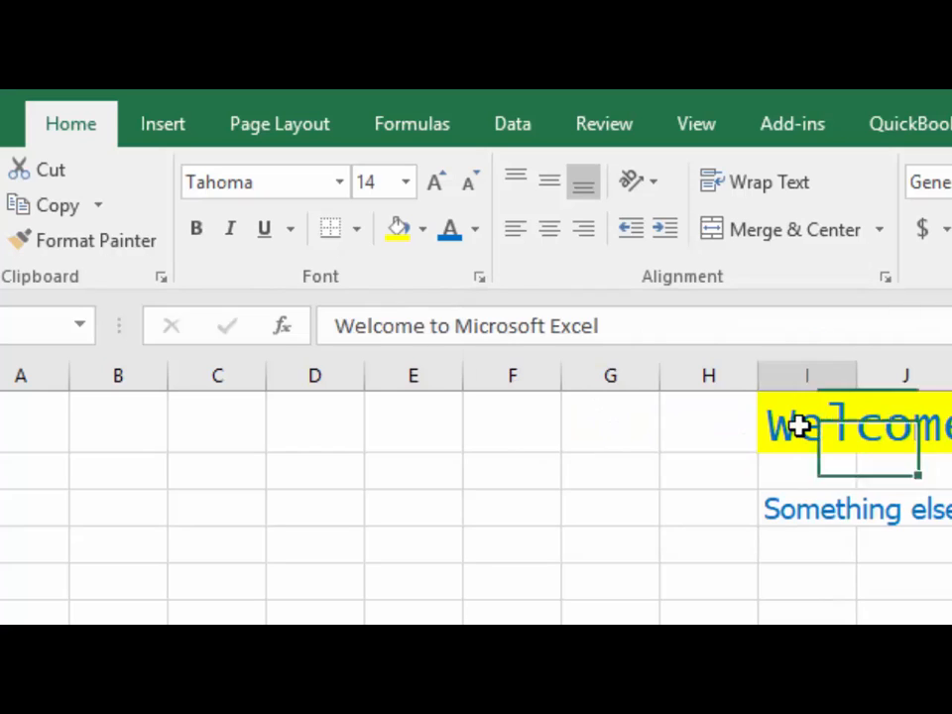
pyautogui.click(480, 282)
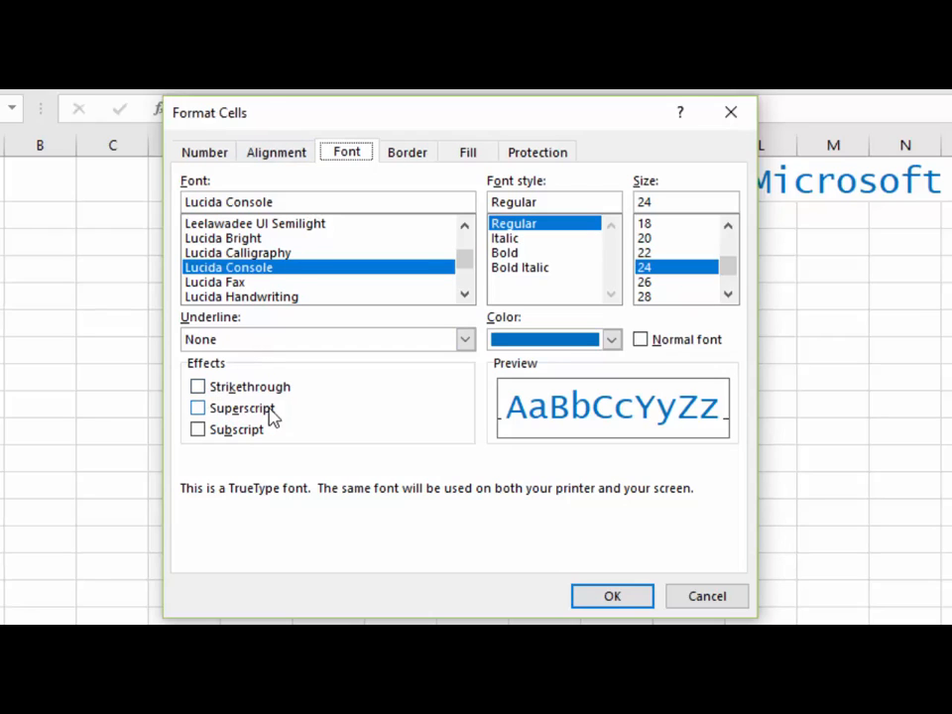
pyautogui.click(198, 387)
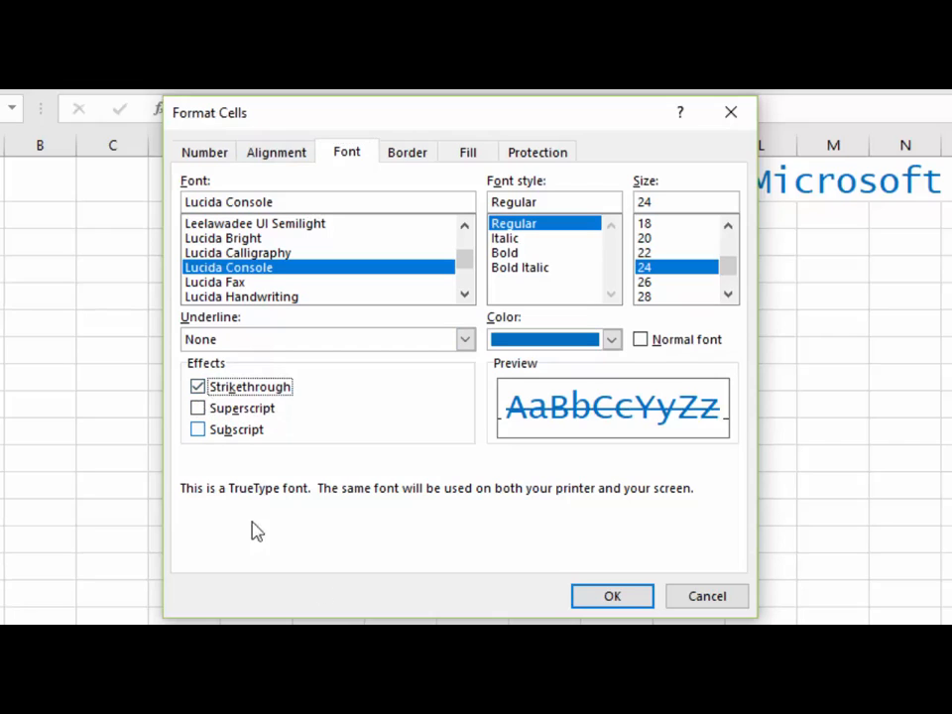
pyautogui.click(613, 597)
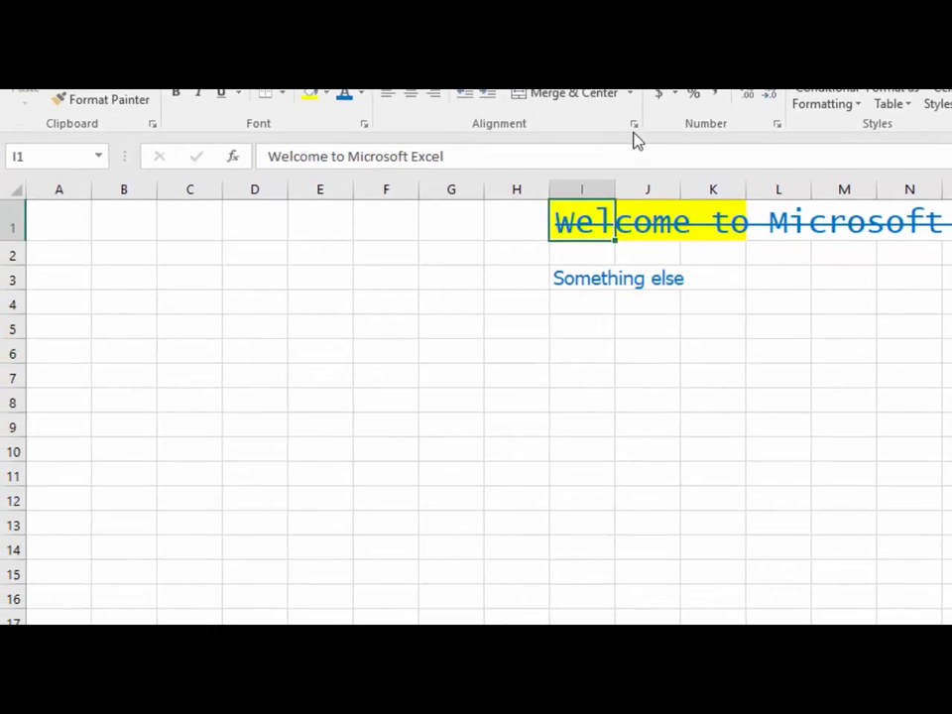
# - Remove the Strikethrough effect from the title in I1
pyautogui.click(364, 126)
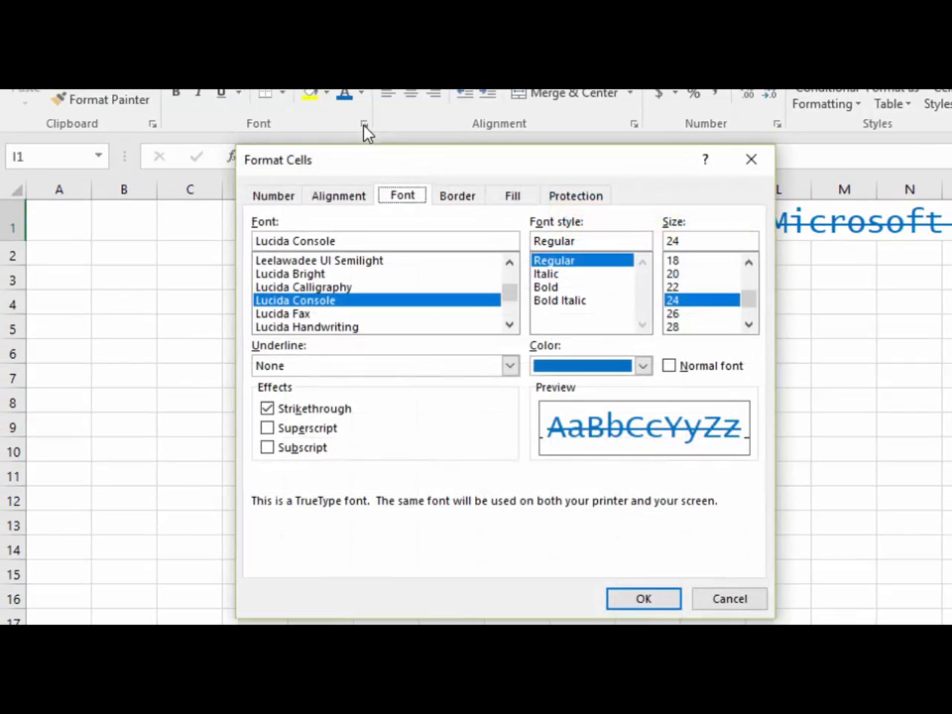
pyautogui.click(298, 409)
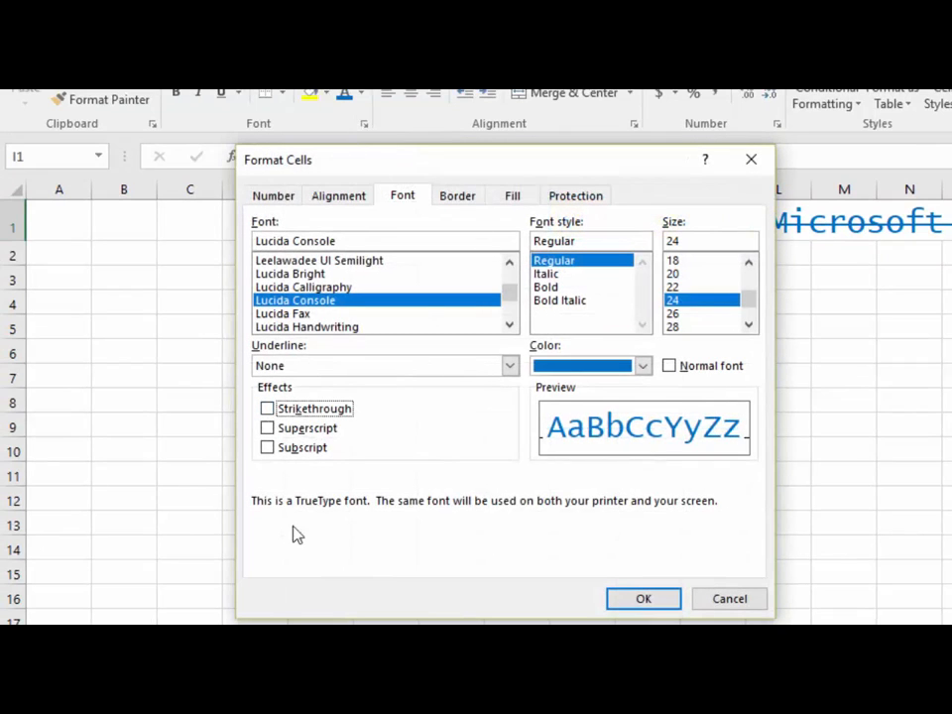
pyautogui.click(659, 607)
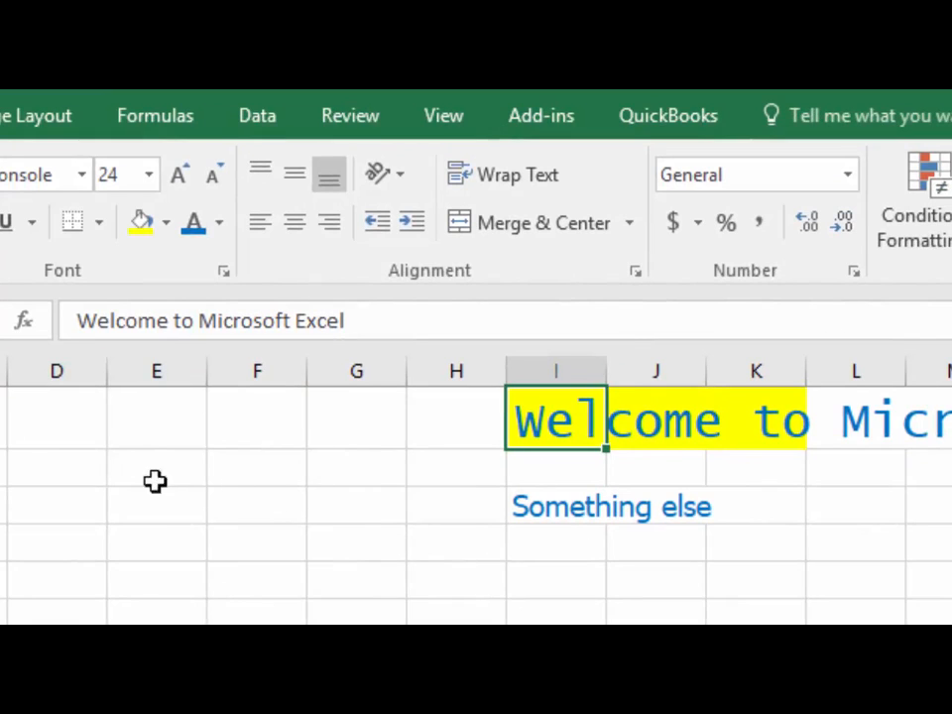
# - Enter "Hello world" in cell C2 and widen column C to about four times its default width
pyautogui.click(234, 431)
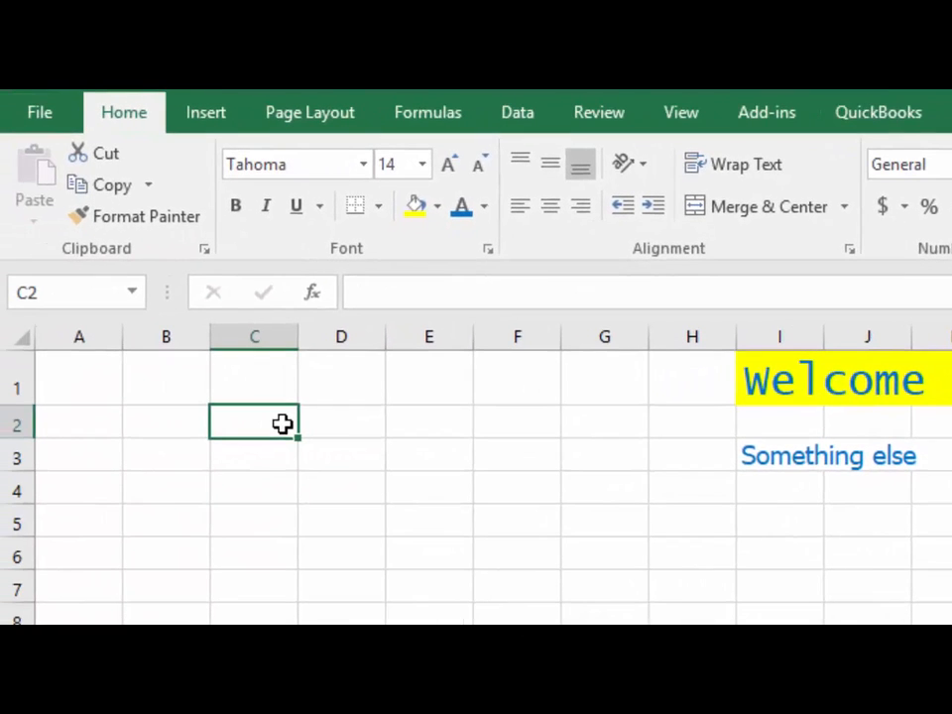
pyautogui.write('Hello world')
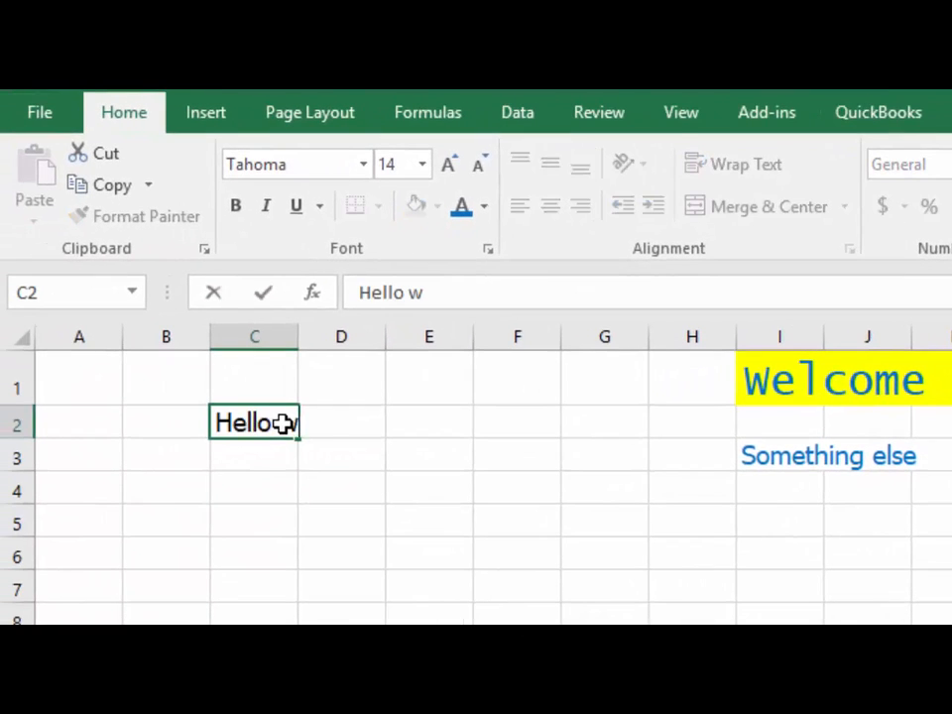
pyautogui.press('Return')
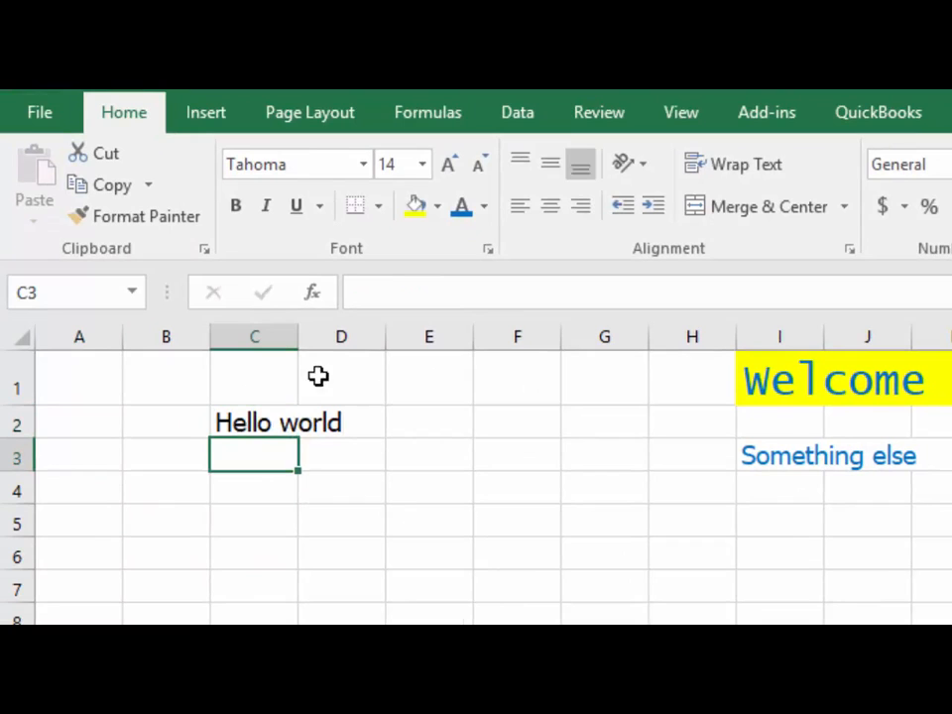
pyautogui.moveTo(298, 336); pyautogui.dragTo(590, 337)
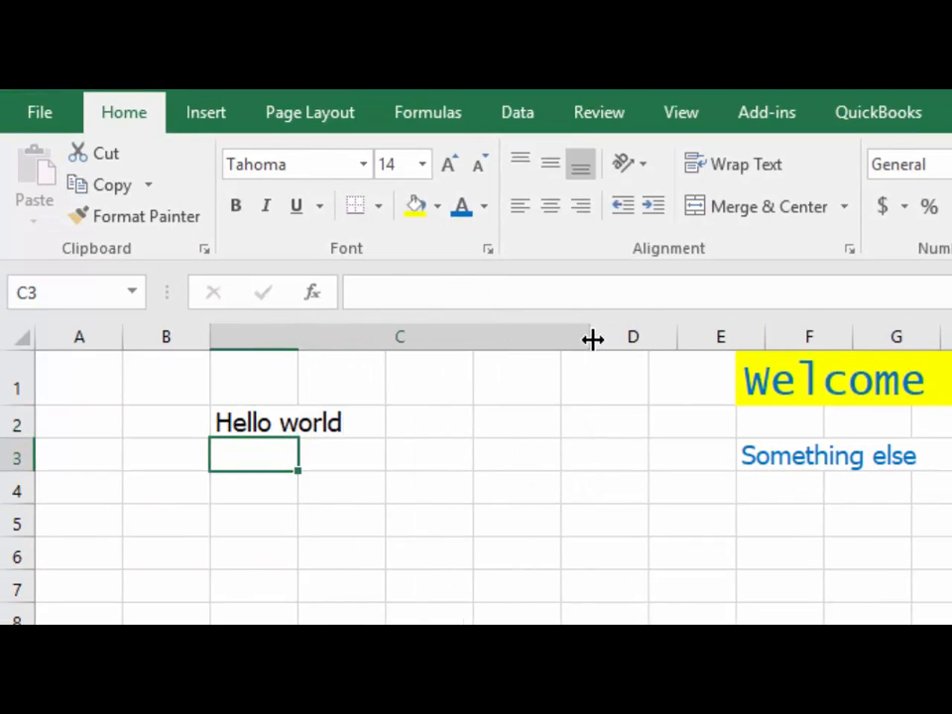
# - Center the "Hello world" text in C2 horizontally, and switch it to right alignment
pyautogui.click(331, 421)
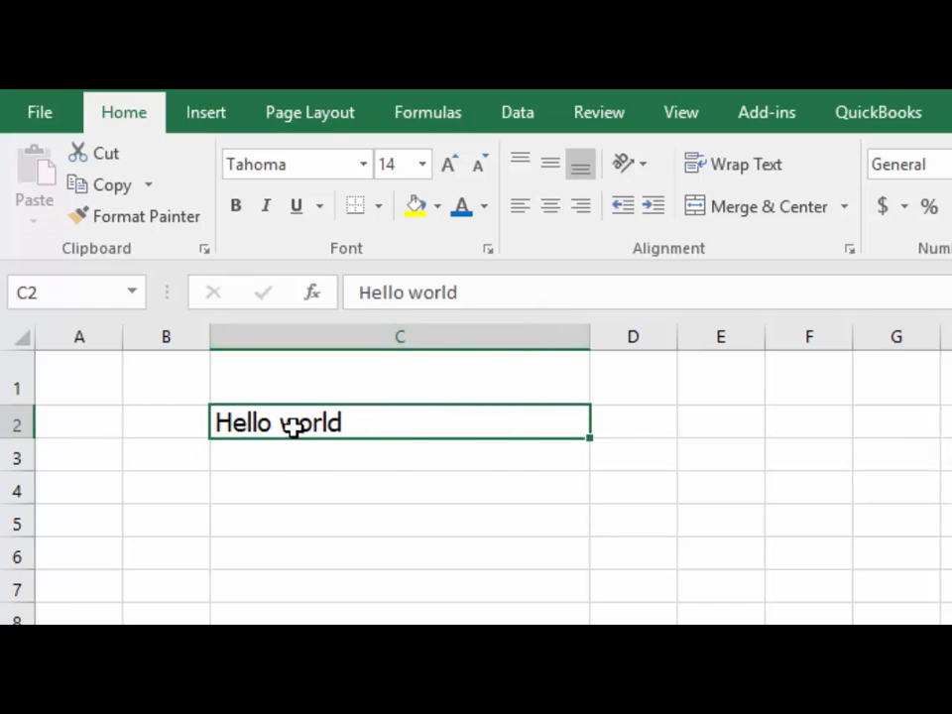
pyautogui.click(551, 209)
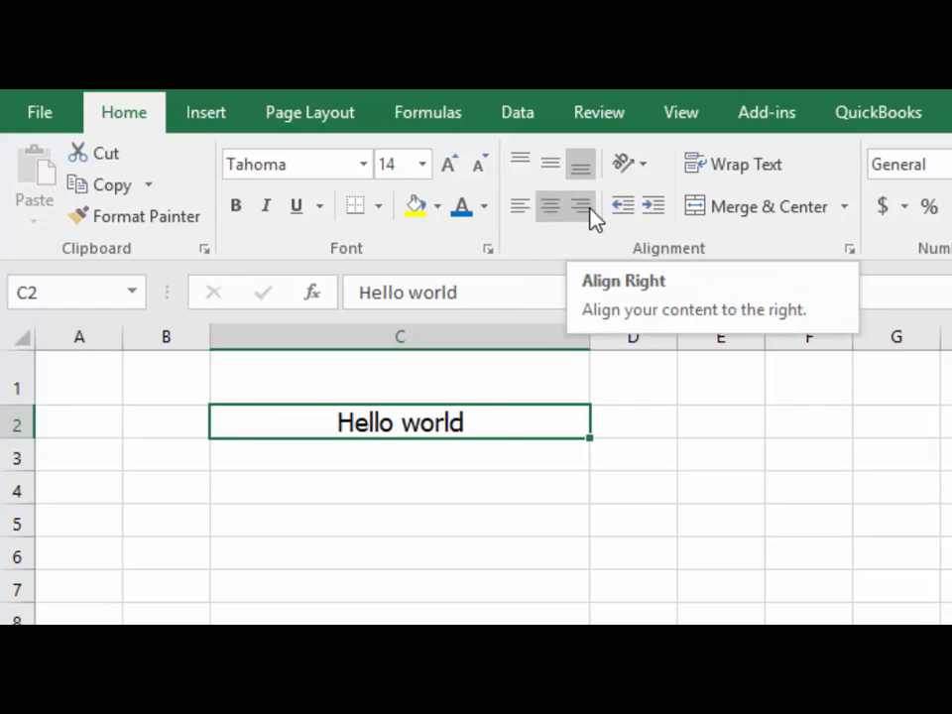
pyautogui.click(581, 207)
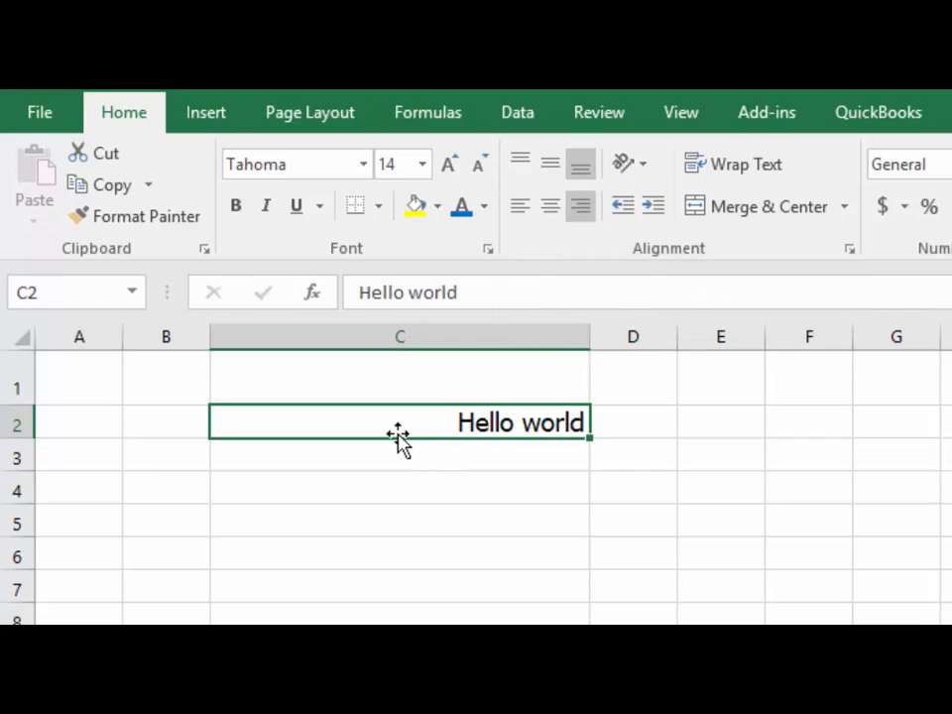
# - Make row 2 about six times taller and center the C2 text horizontally and vertically, trying top alignment before middle
pyautogui.moveTo(26, 437); pyautogui.dragTo(30, 605)
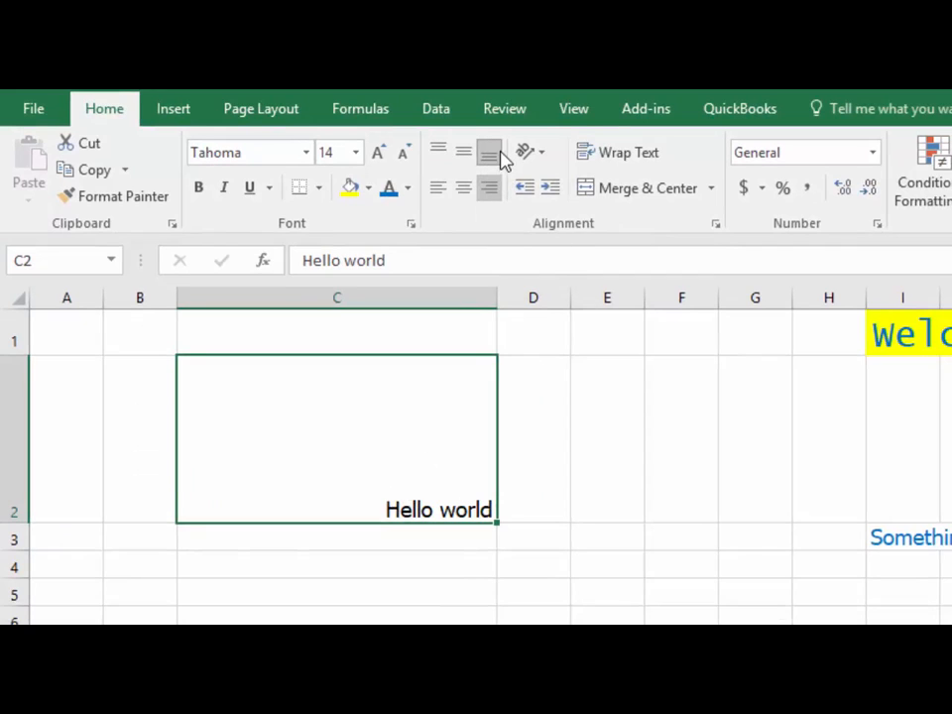
pyautogui.click(465, 197)
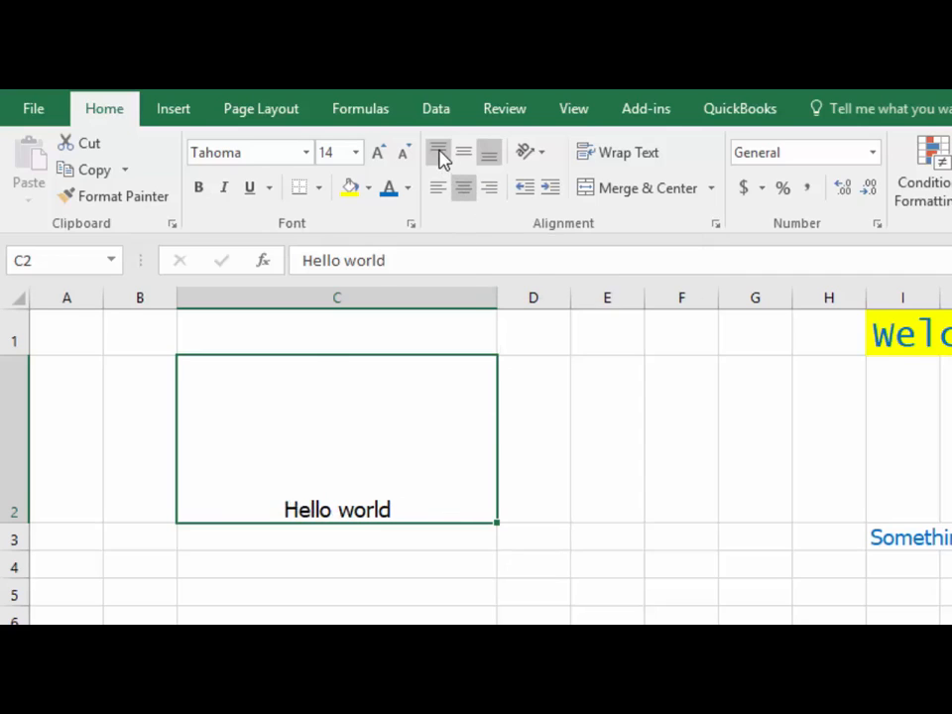
pyautogui.click(440, 154)
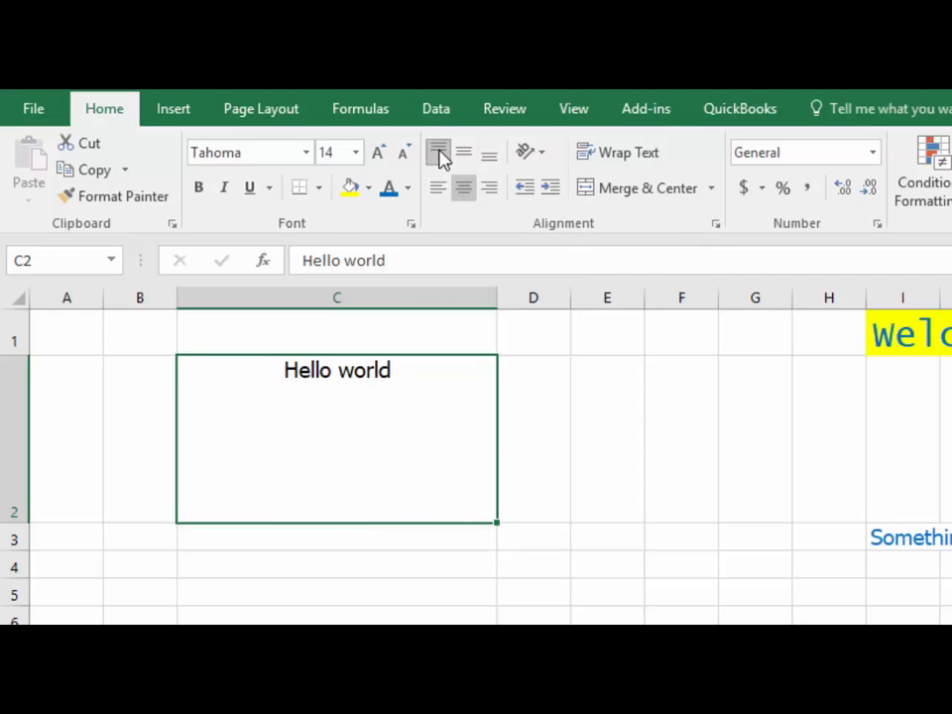
pyautogui.click(466, 158)
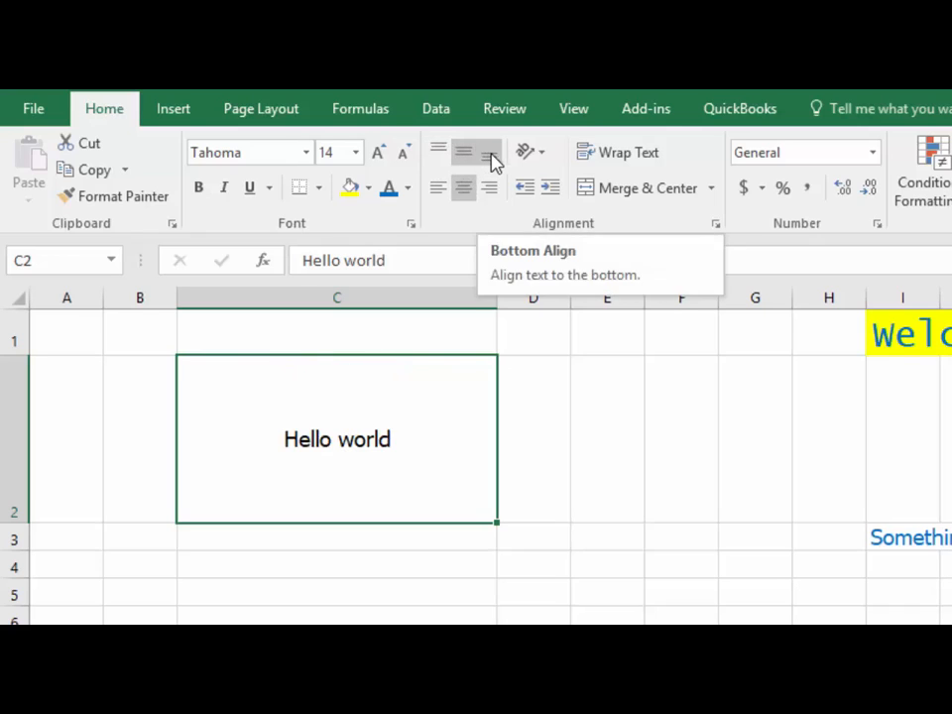
# - Align the "Hello world" text in C2 to the bottom vertically and to the left horizontally
pyautogui.click(490, 157)
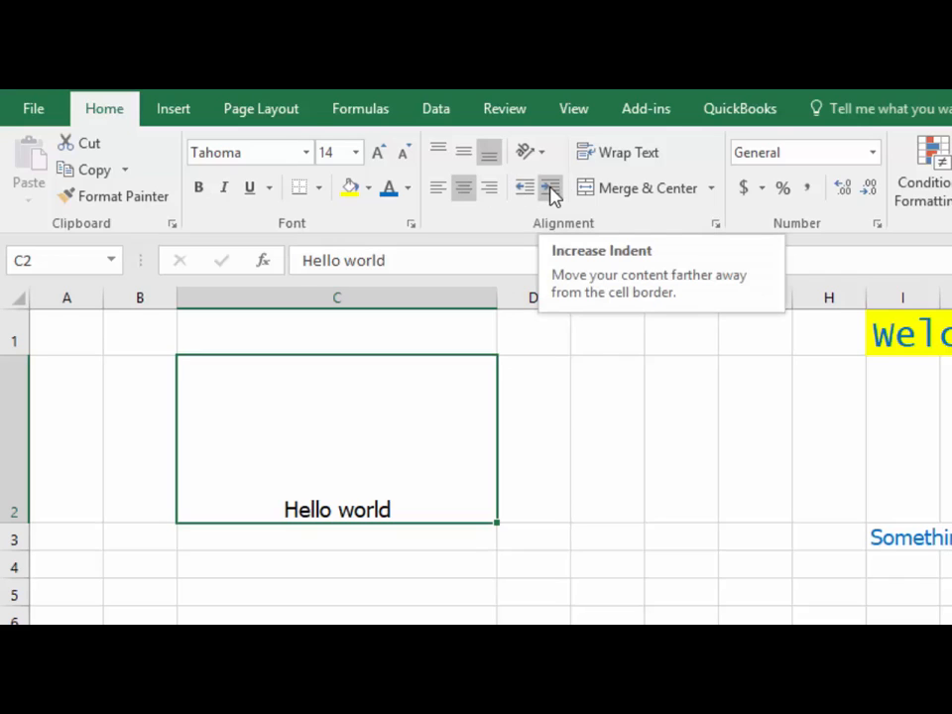
pyautogui.click(439, 189)
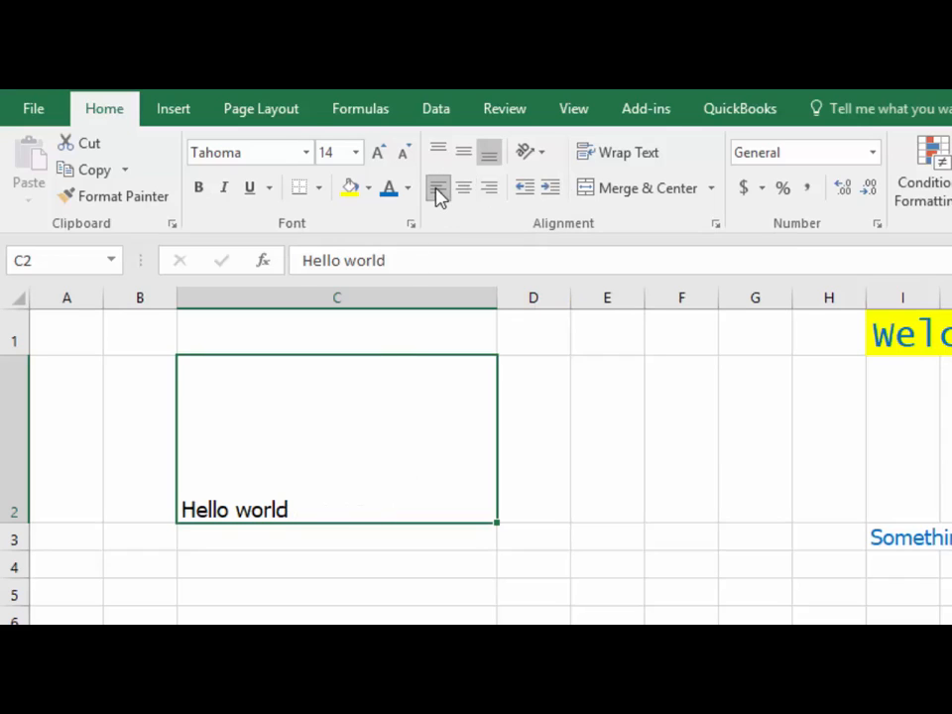
# - Increase the indent of the C2 text by three levels, and decrease it again by three levels
pyautogui.click(550, 190)
pyautogui.click(550, 190)
pyautogui.click(550, 190)
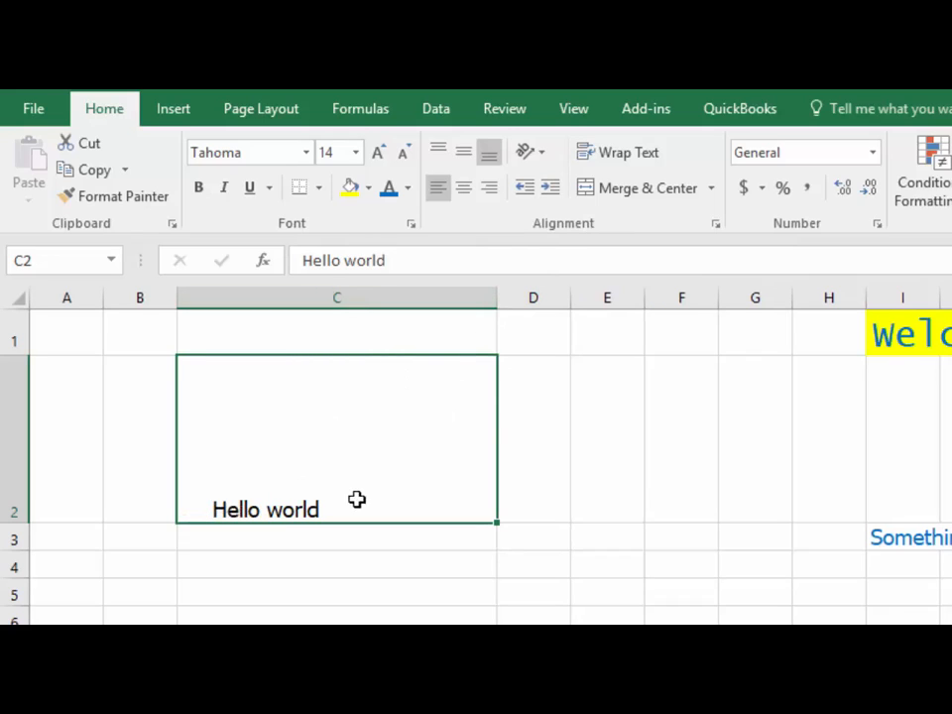
pyautogui.click(530, 191)
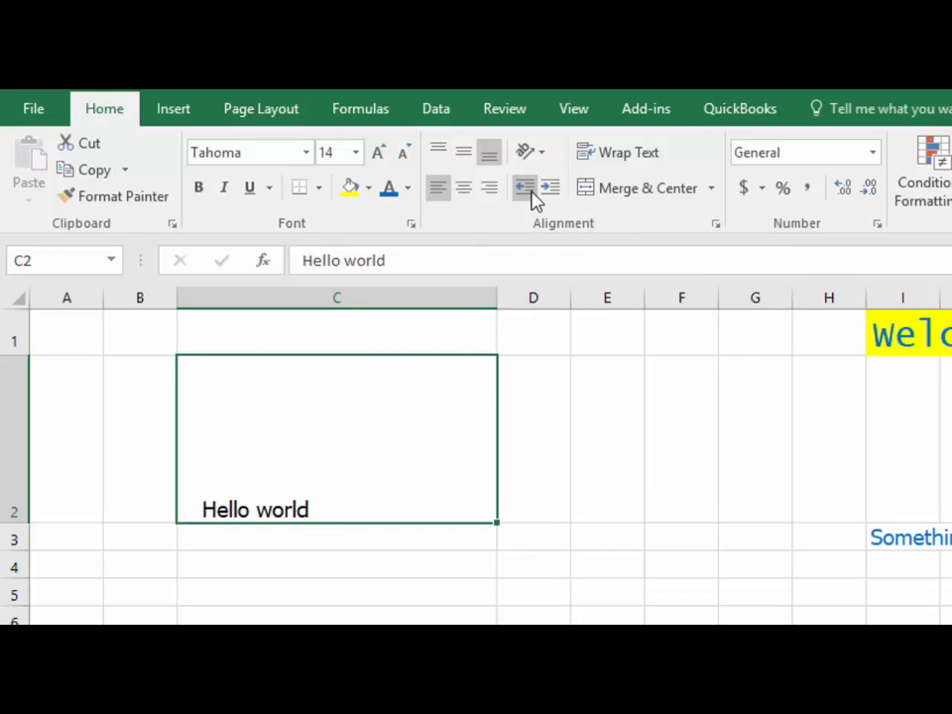
pyautogui.click(532, 198)
pyautogui.click(532, 197)
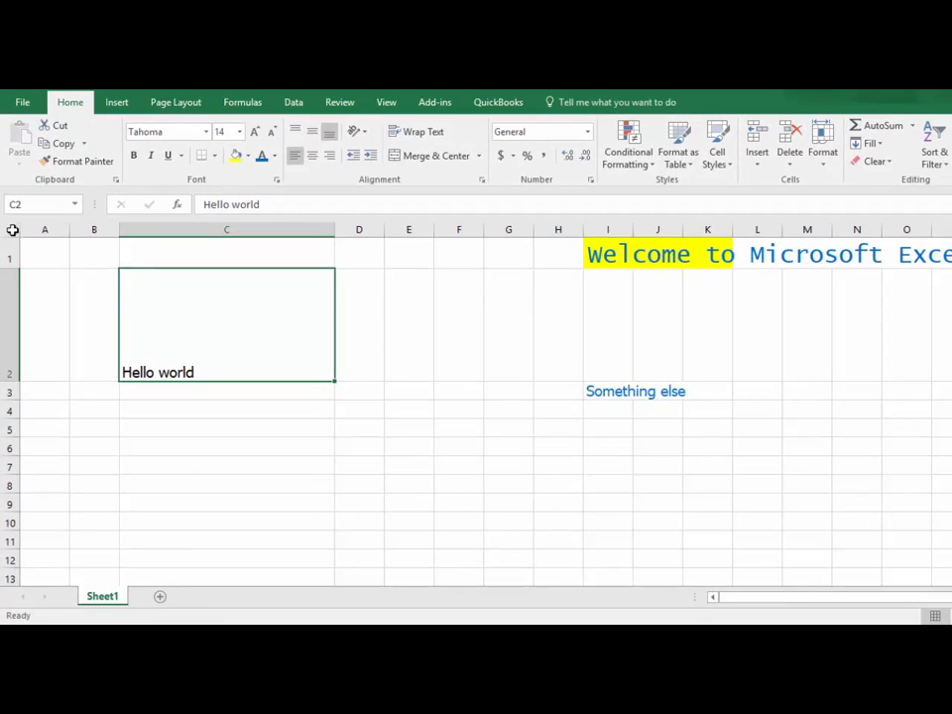
# - Add a new worksheet and enter the heading "Peanut Butter Oreo" in cell A2
pyautogui.click(162, 599)
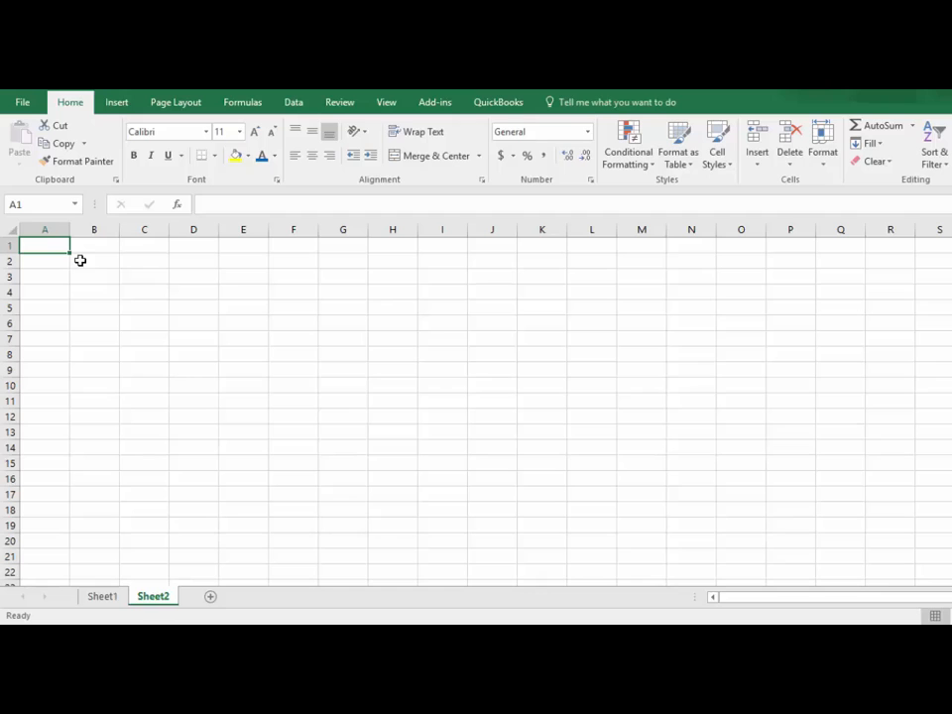
pyautogui.press('Return')
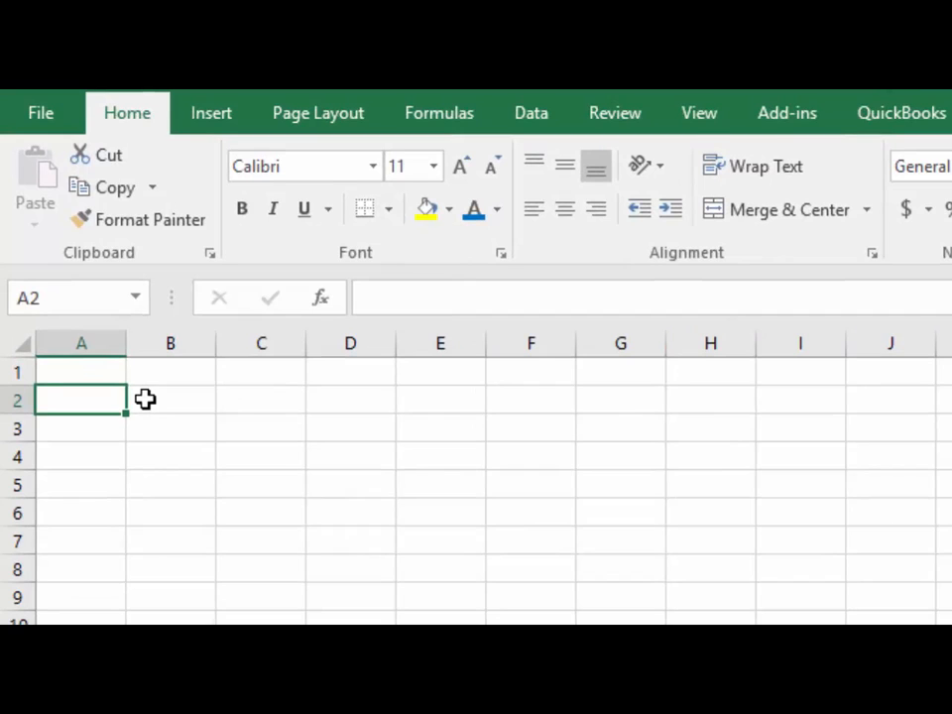
pyautogui.write('Peanut Butter Ore')
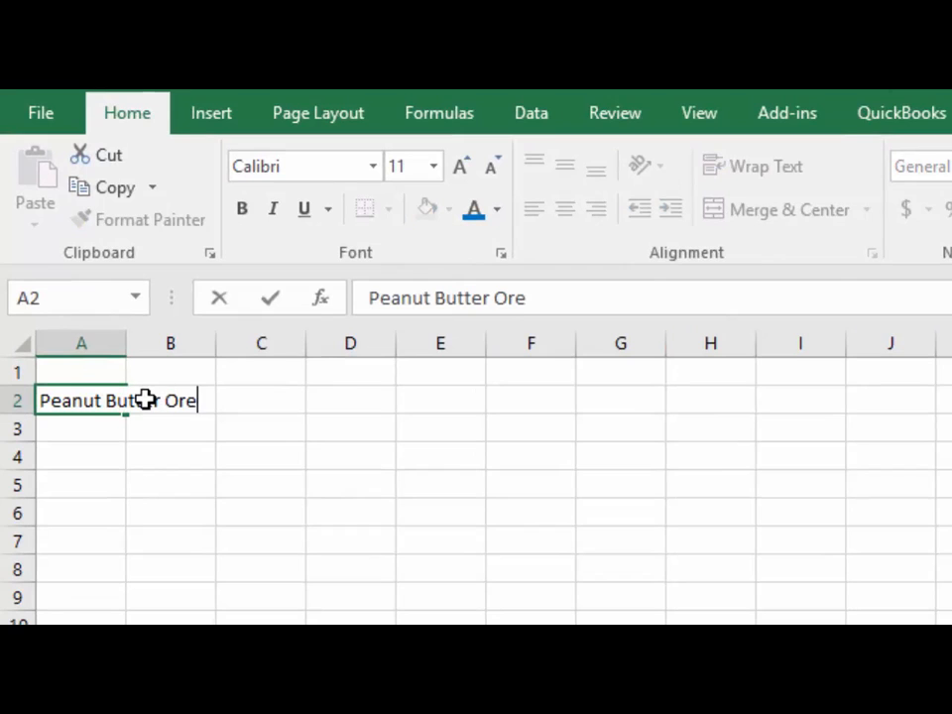
pyautogui.write('o')
pyautogui.press('Tab')
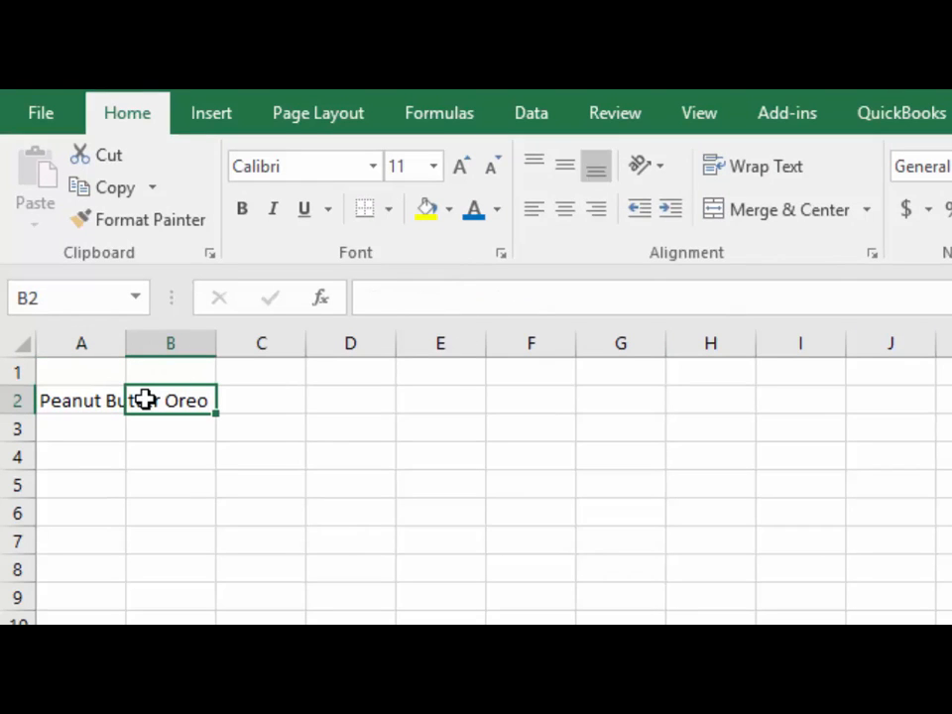
# - Enter the headings "Chocolate Chip Cookie Dough" in B2 and "Mint Chocolate Chip" in C2
pyautogui.write('Chocolatre')
pyautogui.press('BackSpace')
pyautogui.press('BackSpace')
pyautogui.write('e Chip')
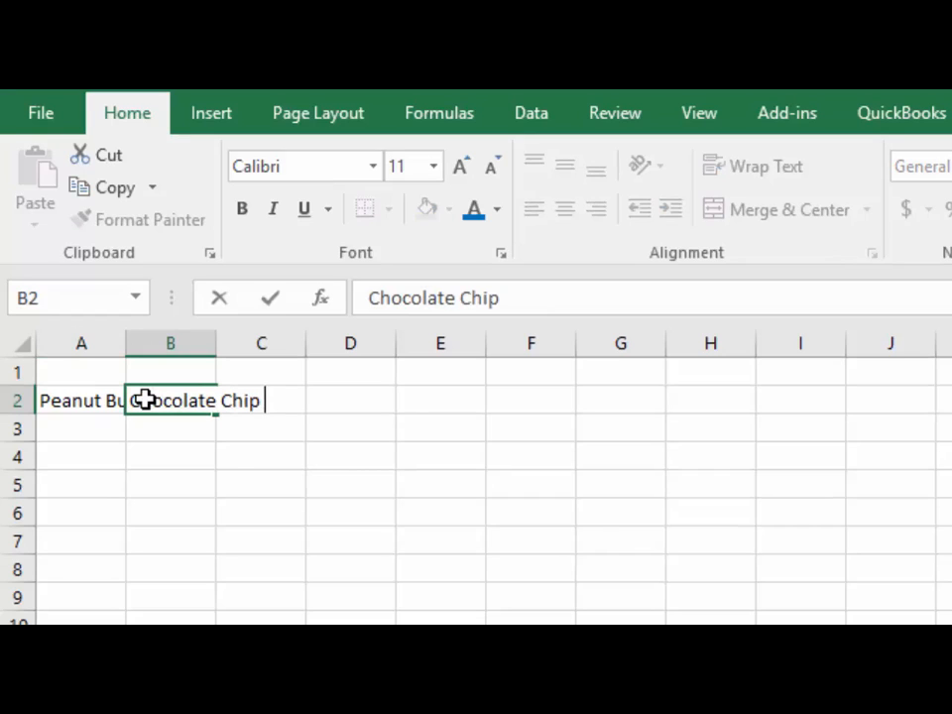
pyautogui.write(' Cookie Dough')
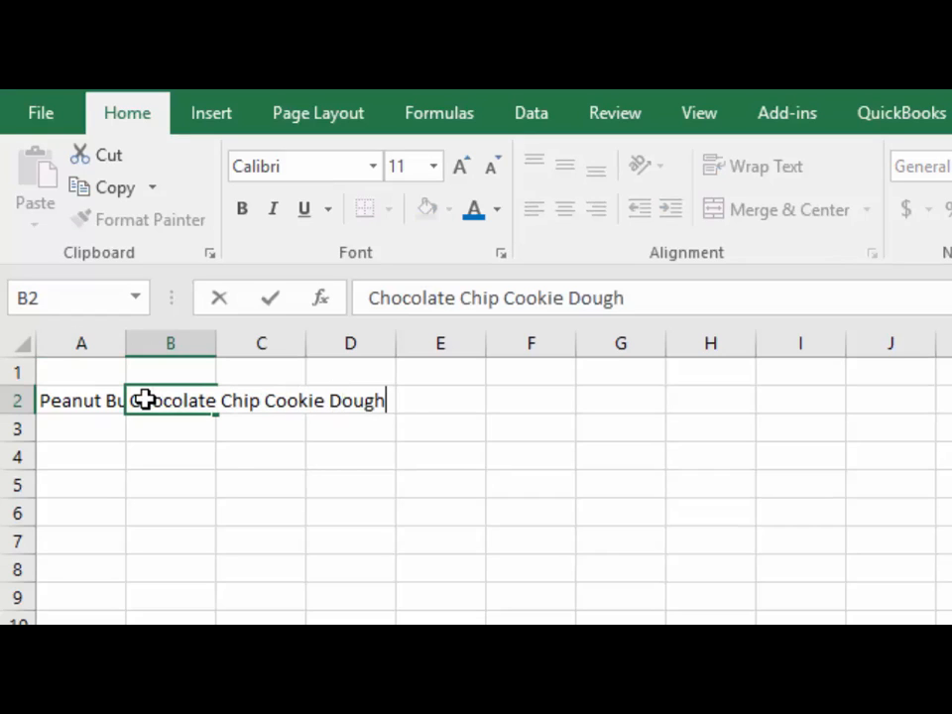
pyautogui.press('Tab')
pyautogui.write('Min')
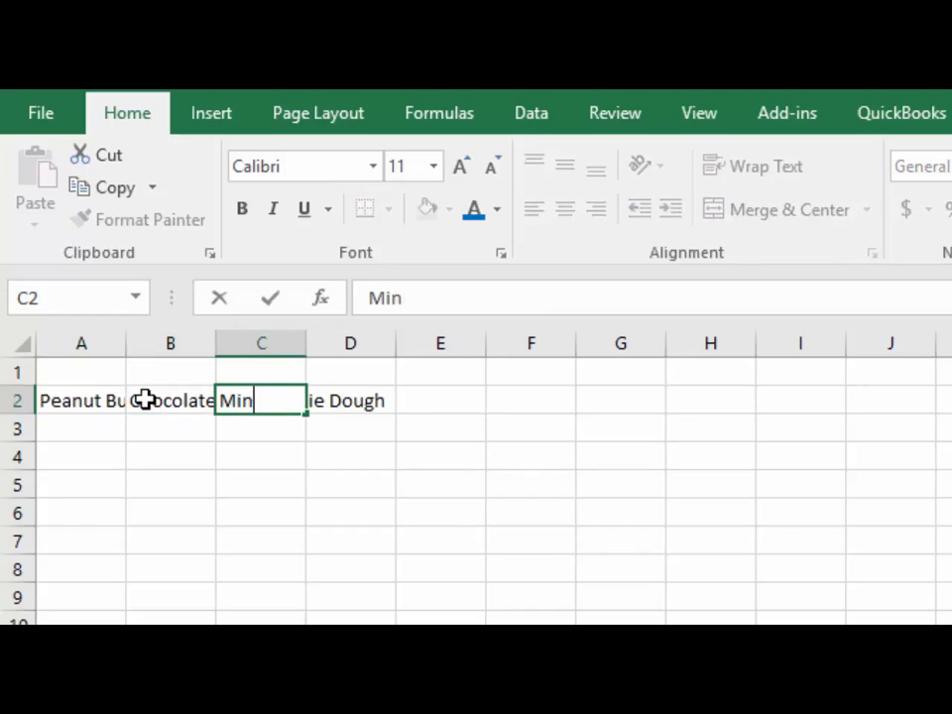
pyautogui.write('t Chocolate Chip')
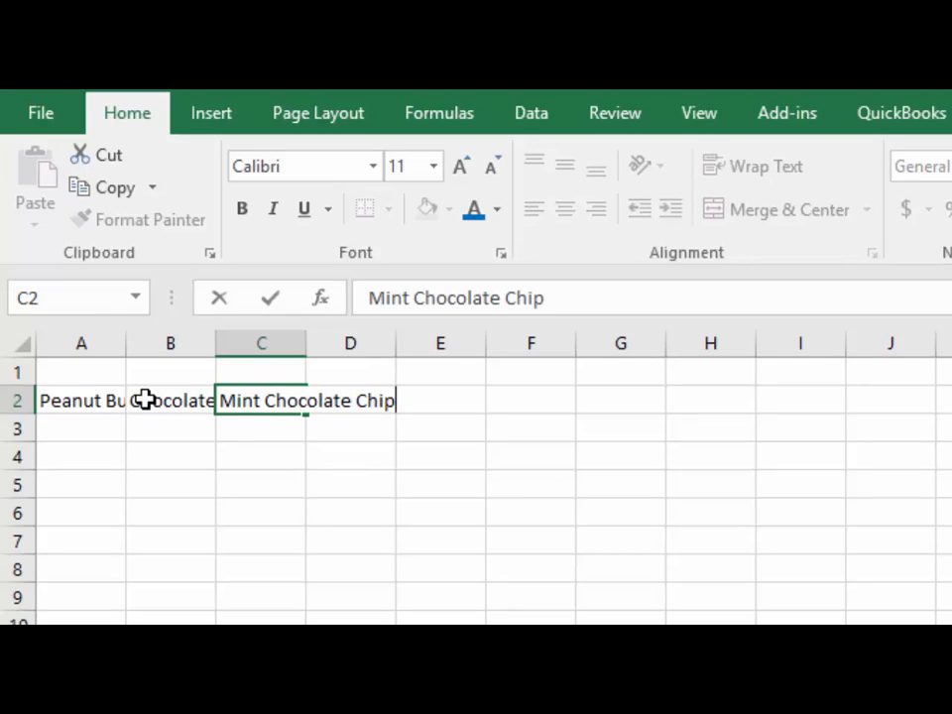
pyautogui.press('Return')
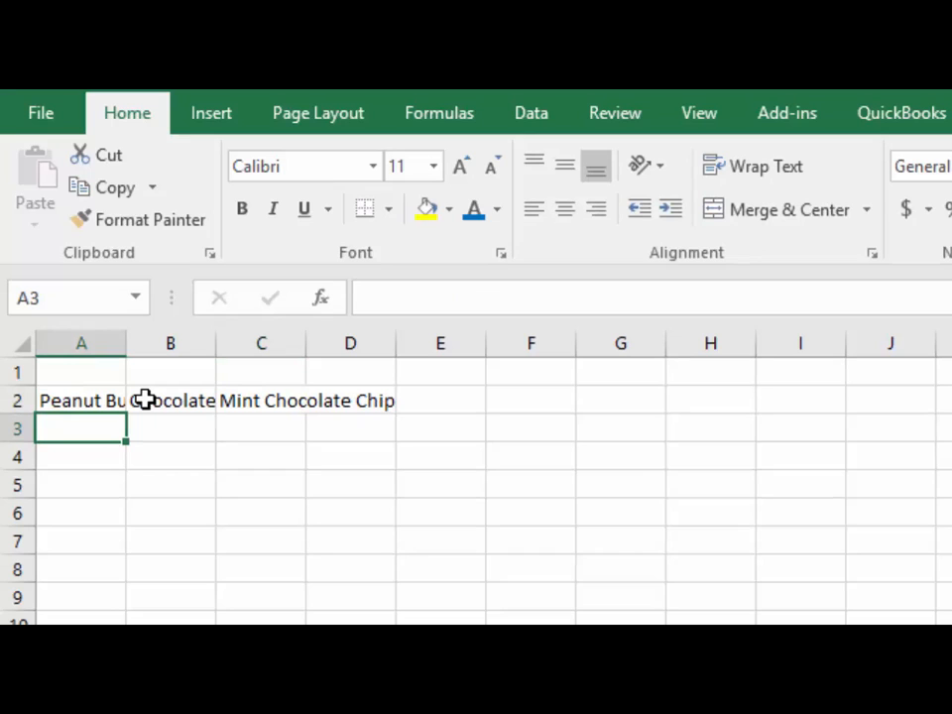
# - Fill the cells under the three headings with 2, 3, 4 in row 3 and 5, 6, 7 in row 4
pyautogui.write('2')
pyautogui.press('Tab')
pyautogui.write('3')
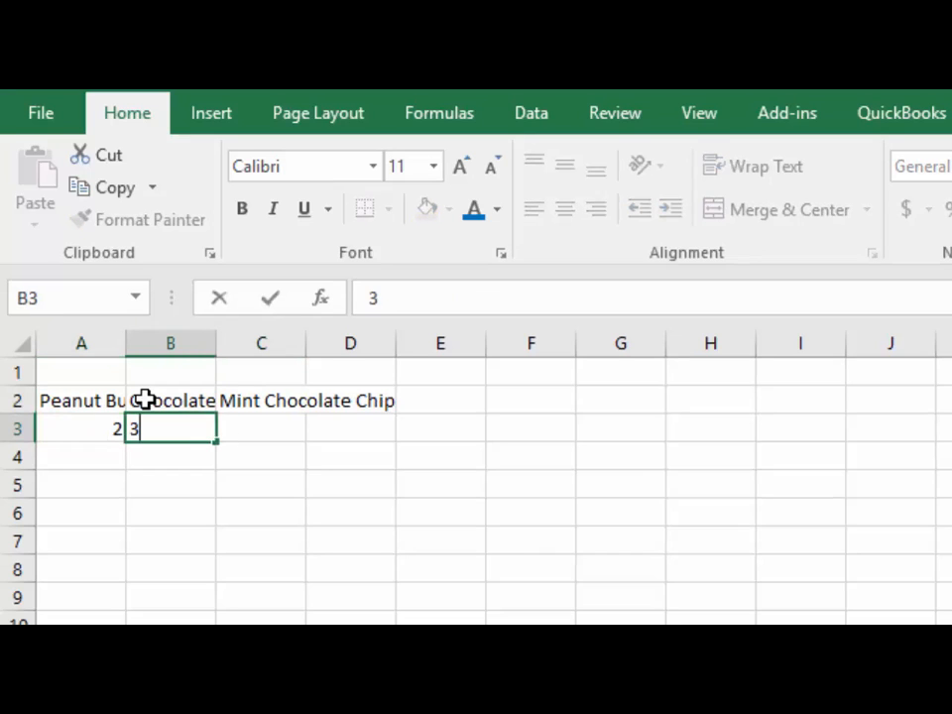
pyautogui.press('Tab')
pyautogui.write('4')
pyautogui.press('Down')
pyautogui.press('Left')
pyautogui.press('Left')
pyautogui.write('5')
pyautogui.press('Tab')
pyautogui.write('6')
pyautogui.press('Tab')
pyautogui.write('7')
pyautogui.press('Tab')
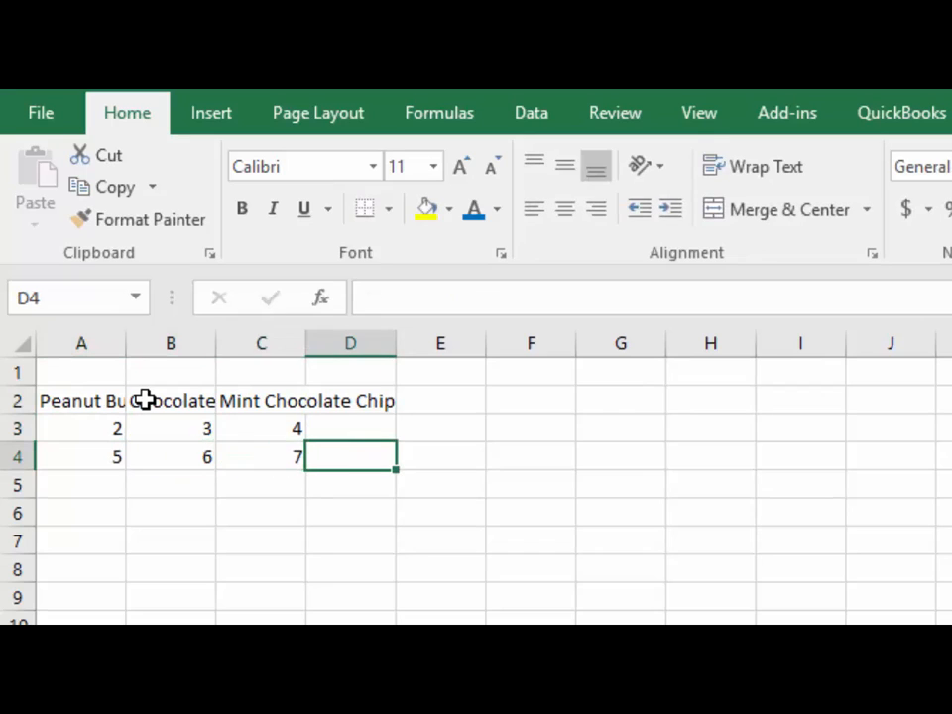
# - Widen columns A, B and C so that each row 2 heading fits fully inside its column
pyautogui.click(93, 399)
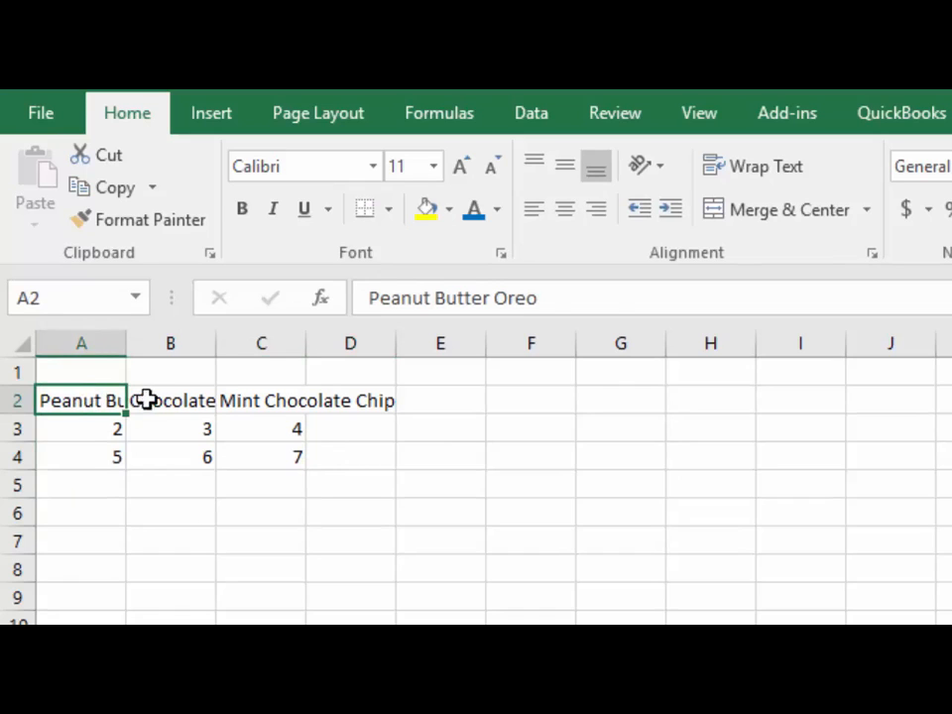
pyautogui.click(152, 400)
pyautogui.click(240, 399)
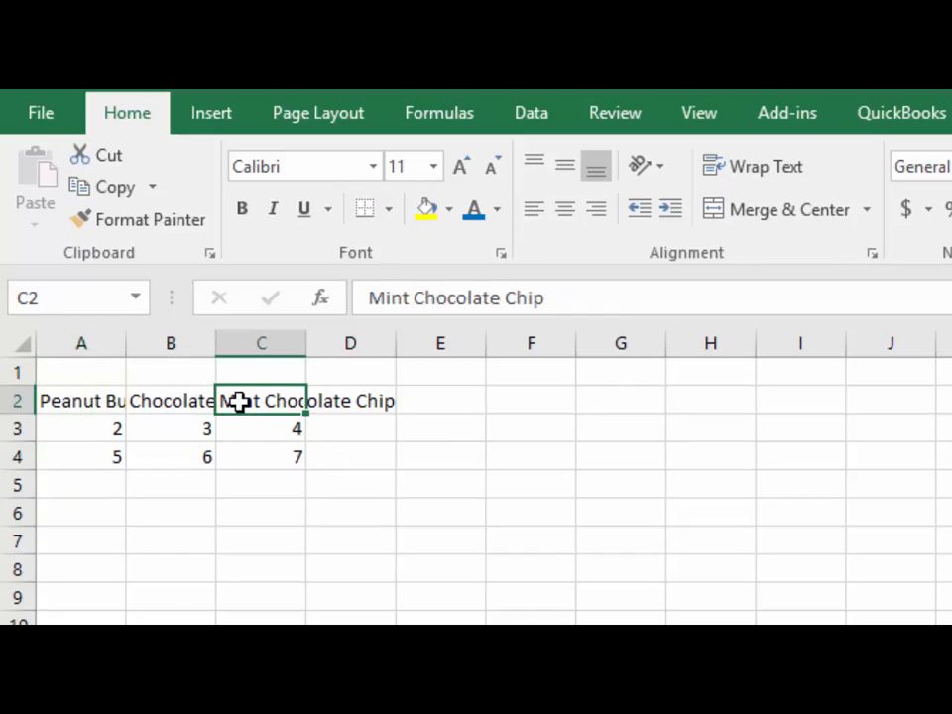
pyautogui.click(84, 428)
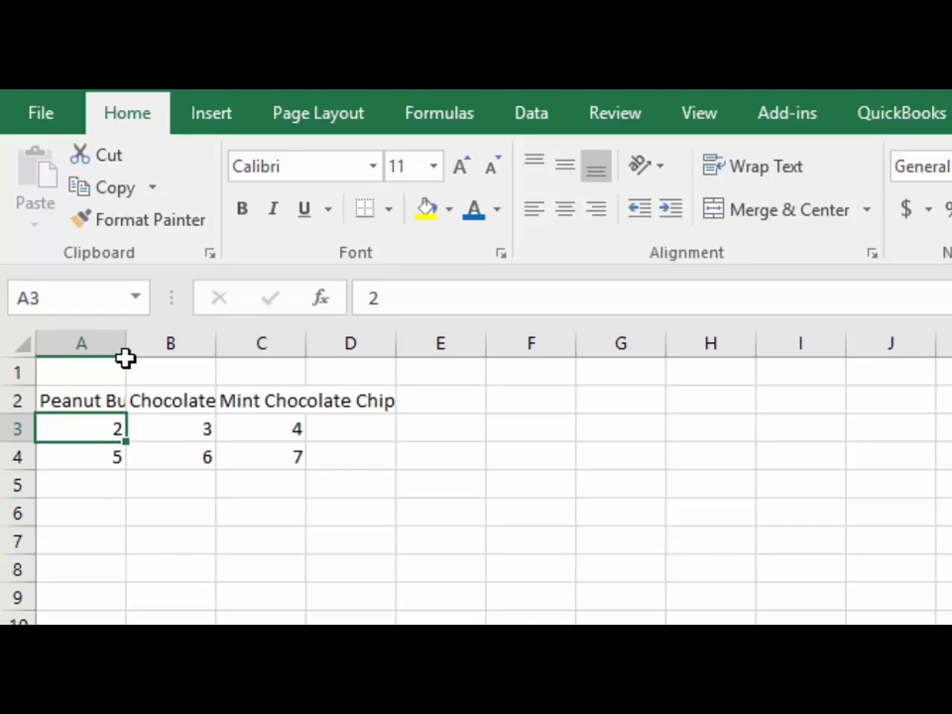
pyautogui.moveTo(121, 342); pyautogui.dragTo(251, 342)
pyautogui.moveTo(344, 343); pyautogui.dragTo(538, 342)
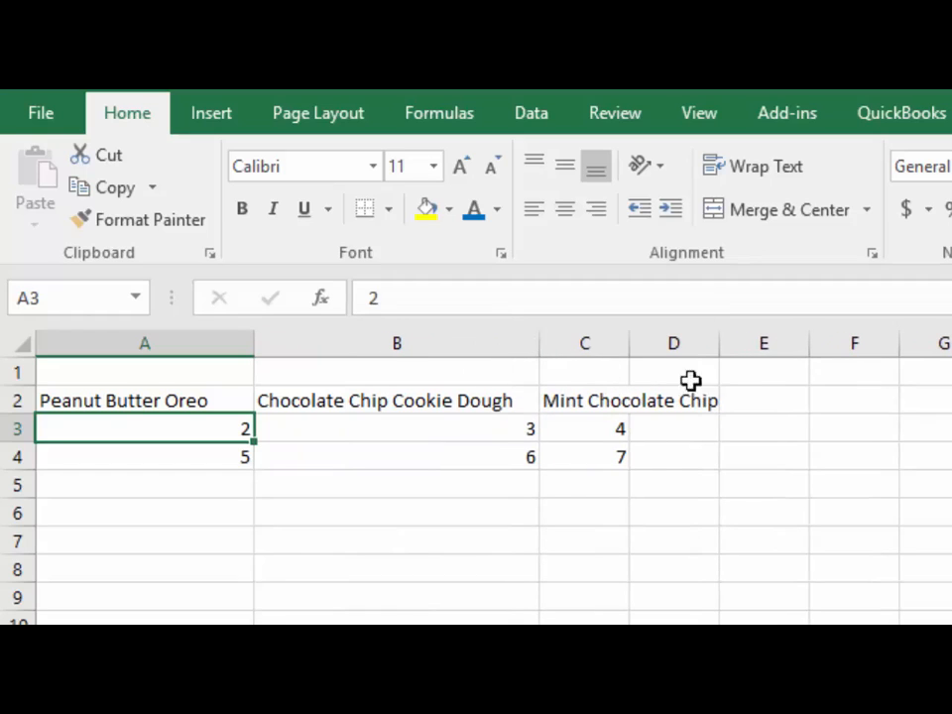
pyautogui.moveTo(628, 344); pyautogui.dragTo(751, 362)
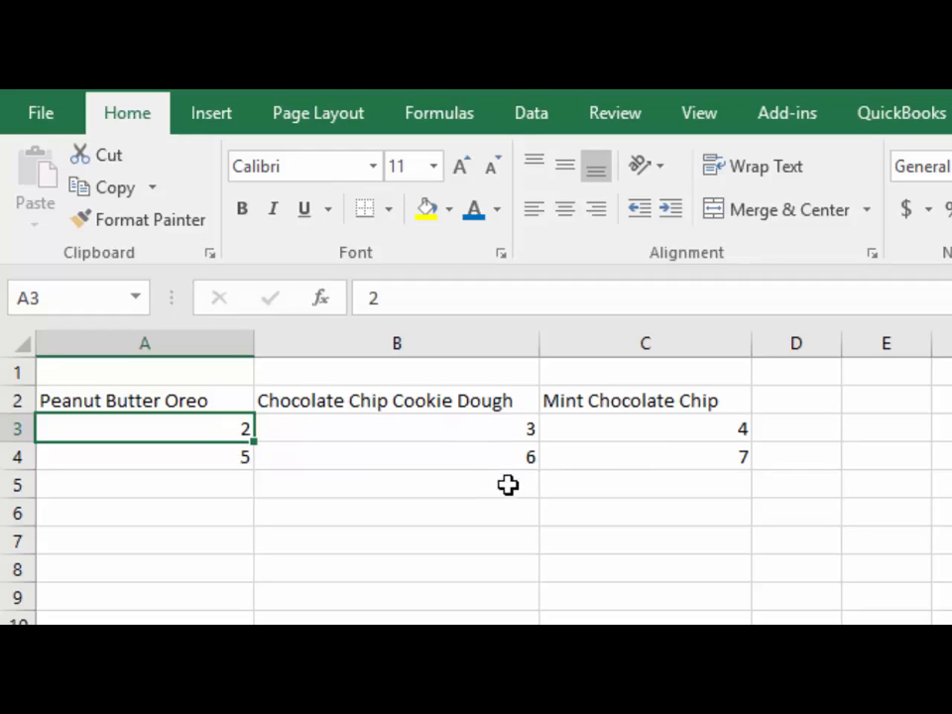
# - Narrow columns A, B and C back to roughly the default column width
pyautogui.moveTo(255, 351); pyautogui.dragTo(120, 352)
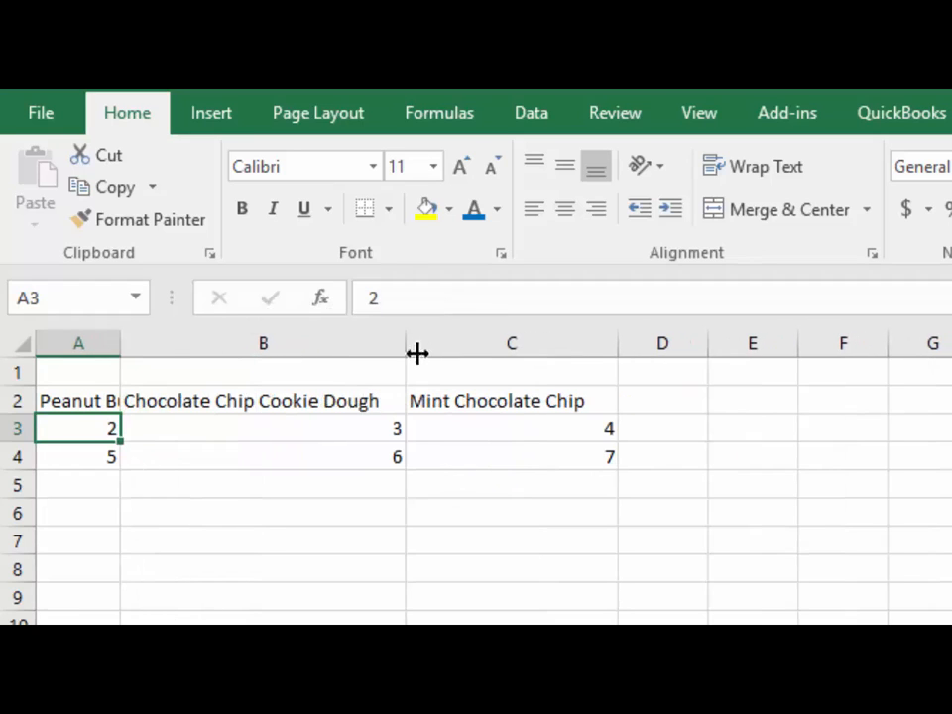
pyautogui.moveTo(403, 344); pyautogui.dragTo(198, 351)
pyautogui.moveTo(418, 343); pyautogui.dragTo(296, 351)
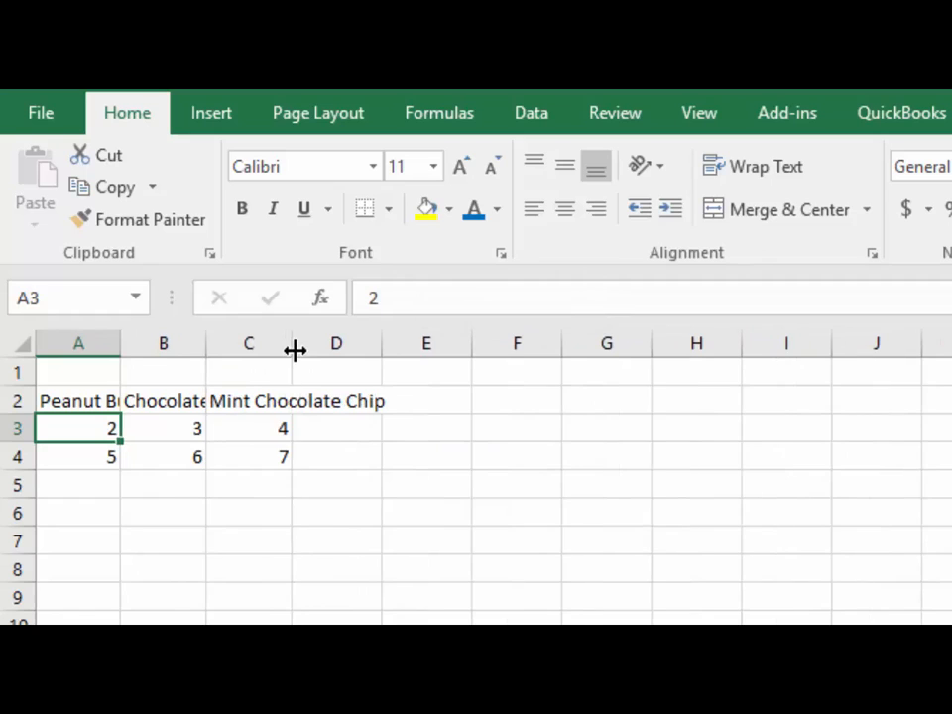
# - Apply the Rotate Text Up orientation to the "Peanut Butter Oreo" heading in A2
pyautogui.click(84, 399)
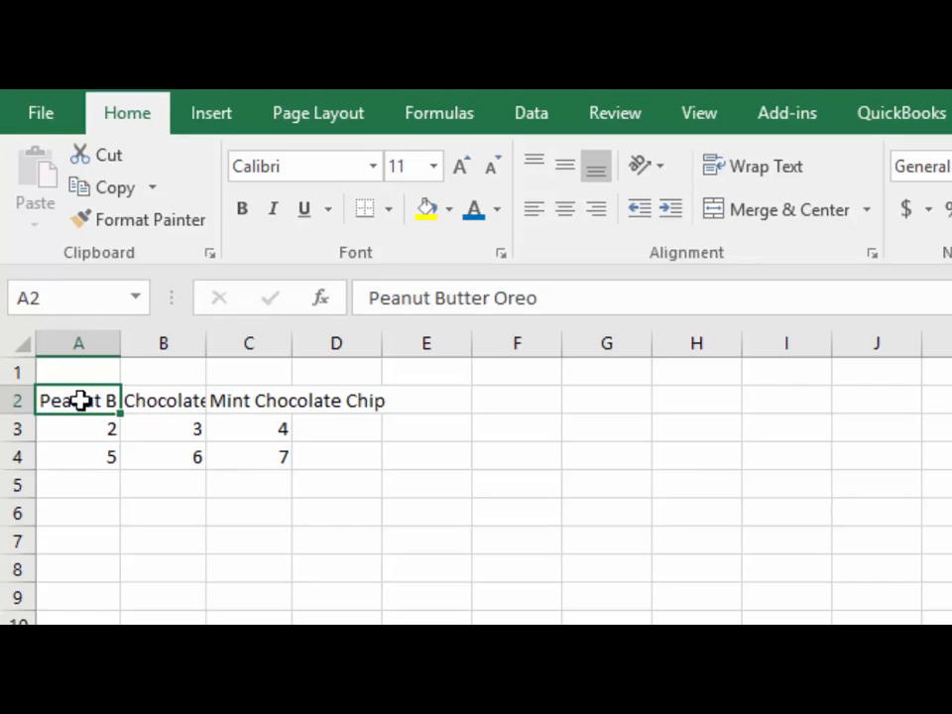
pyautogui.click(660, 167)
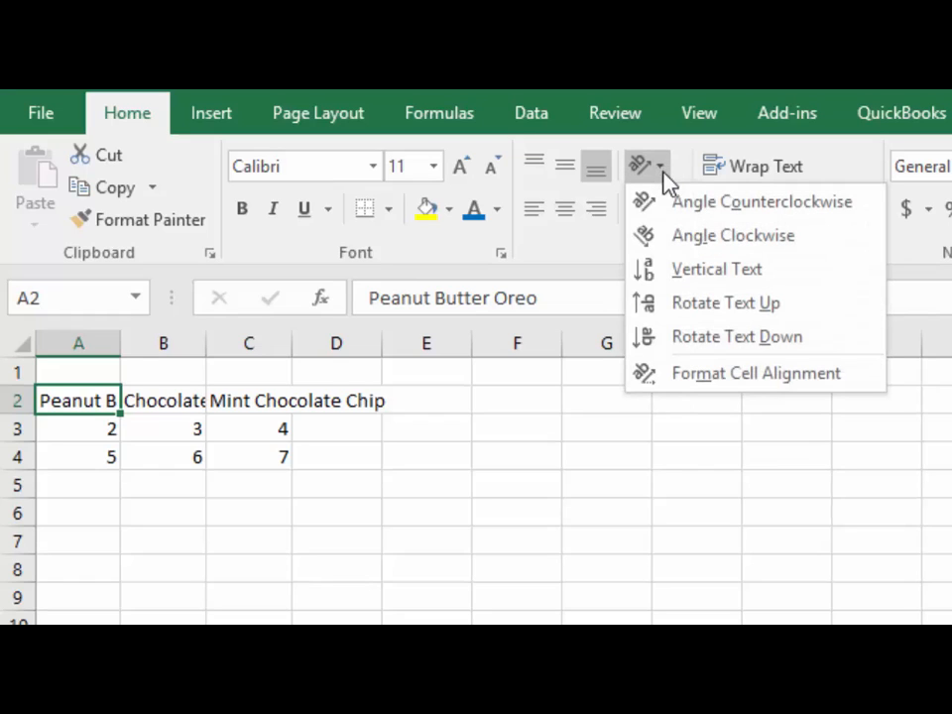
pyautogui.click(694, 307)
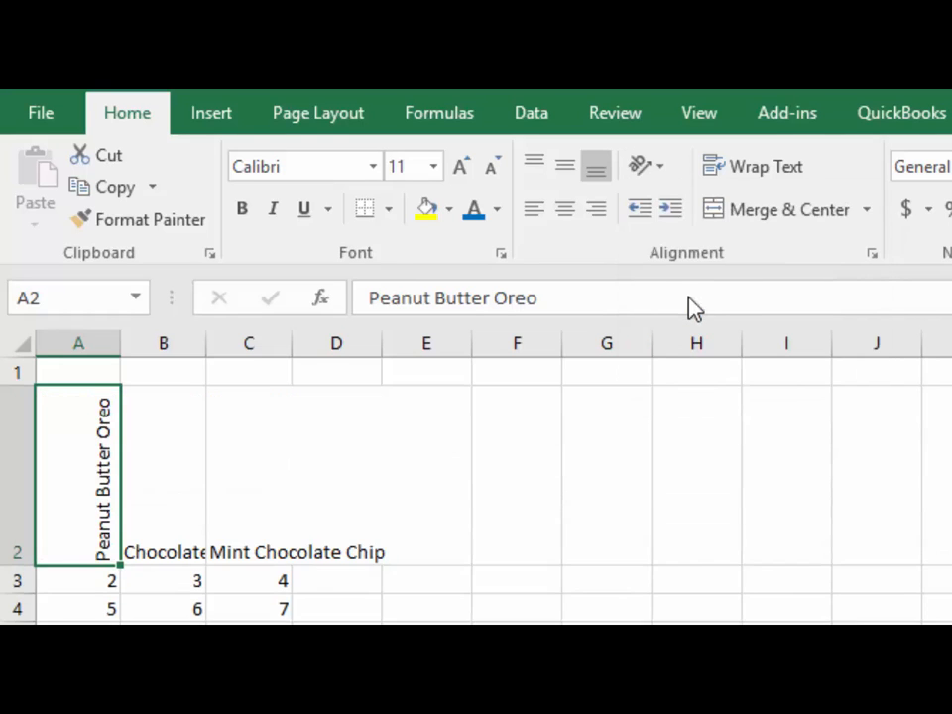
# - Apply the Rotate Text Up orientation to the headings in B2 and C2 together
pyautogui.click(157, 478)
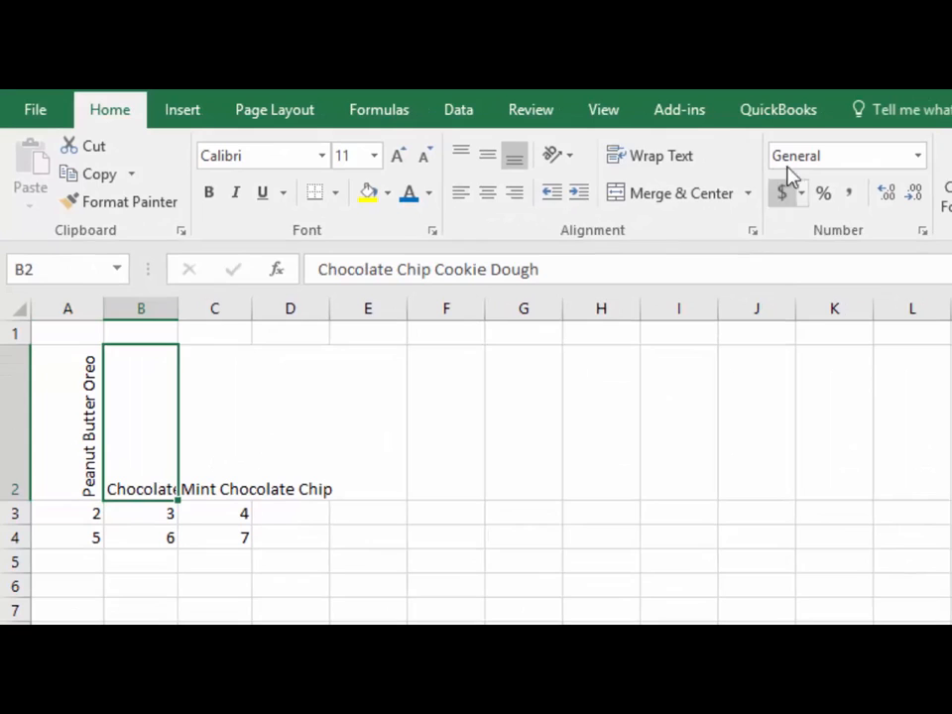
pyautogui.click(573, 157)
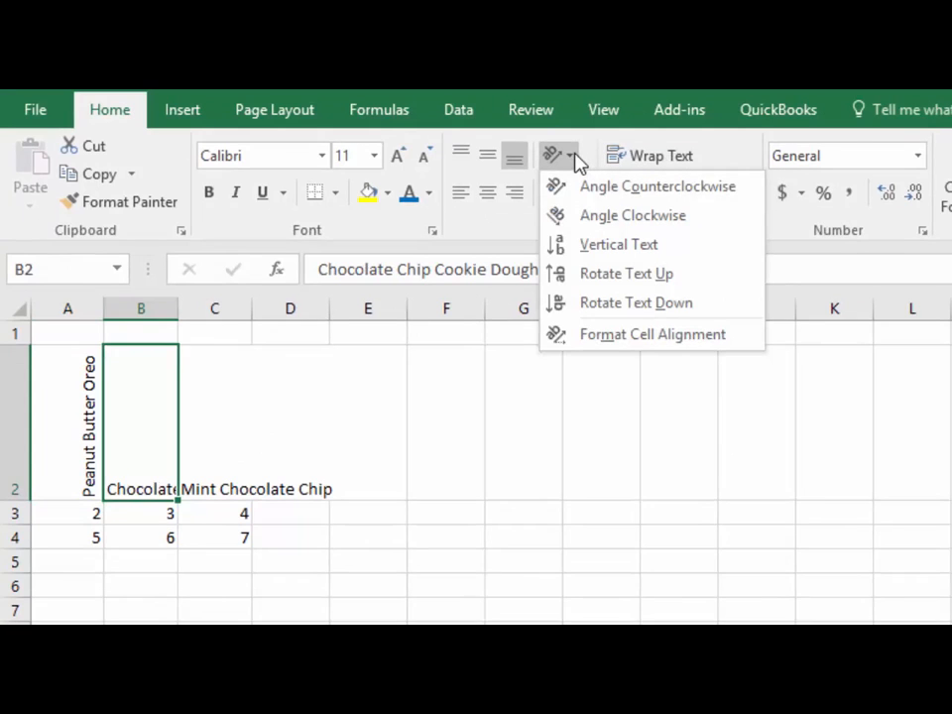
pyautogui.click(227, 466)
pyautogui.moveTo(145, 441); pyautogui.dragTo(219, 445)
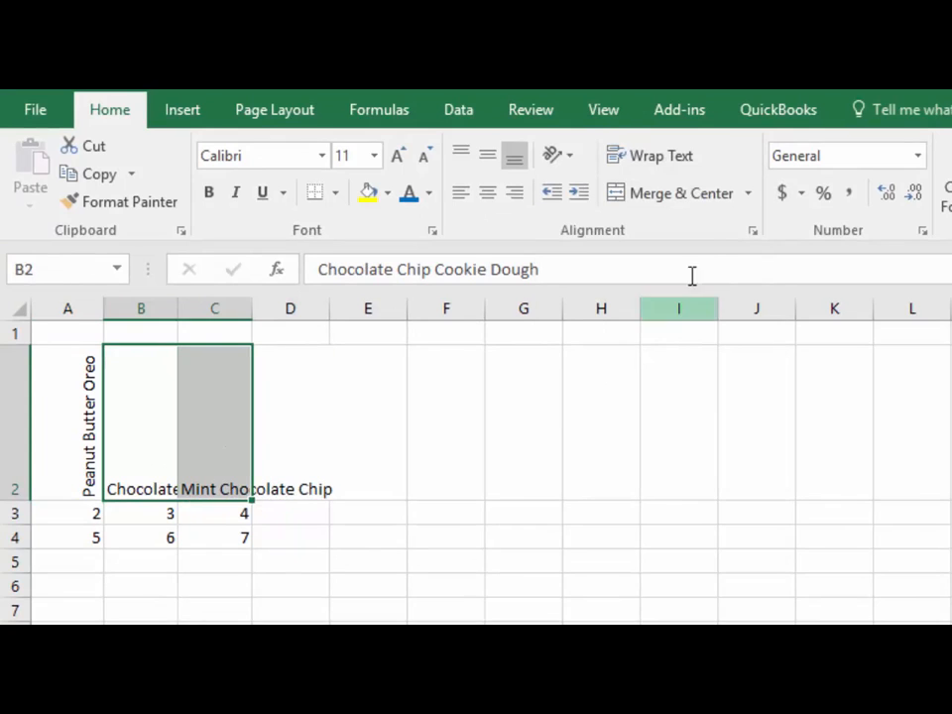
pyautogui.click(572, 159)
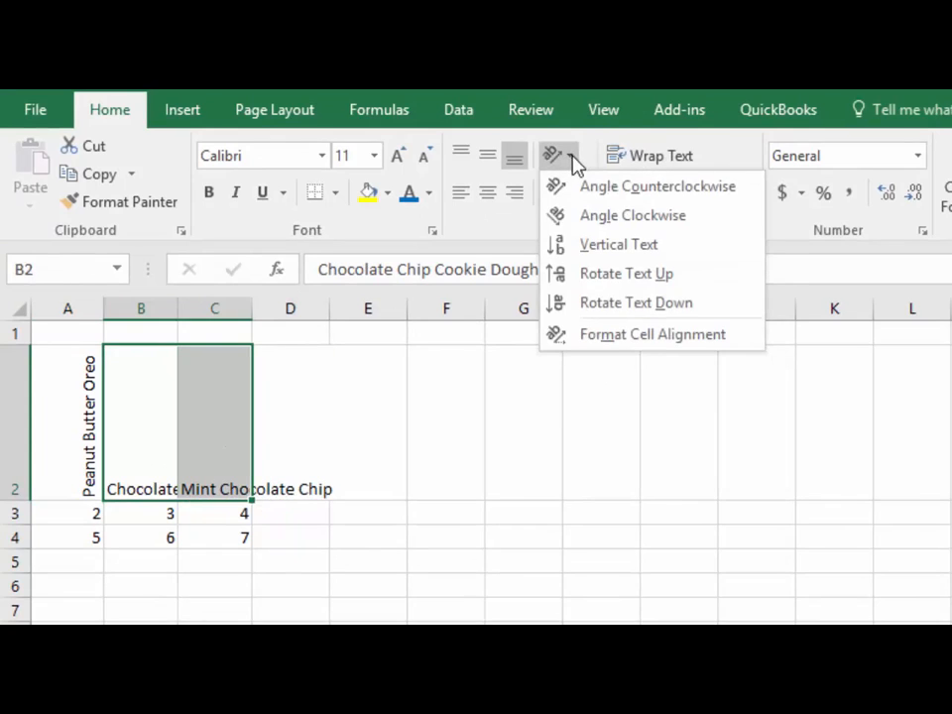
pyautogui.click(621, 275)
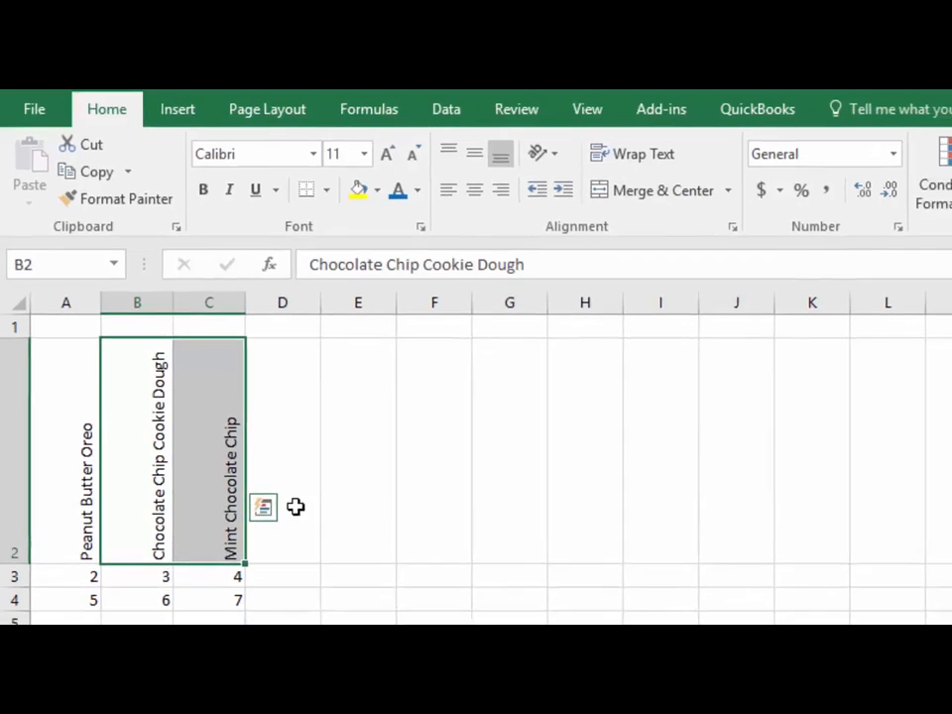
pyautogui.click(300, 508)
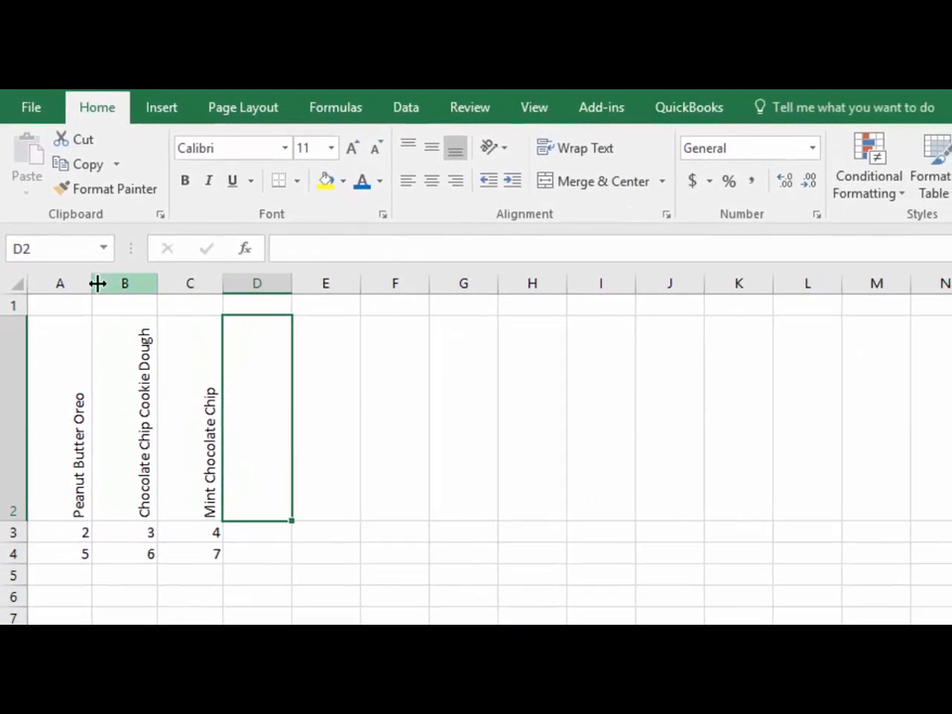
# - Narrow columns A, B and C to about 60 percent of their width, closer around the rotated headings
pyautogui.moveTo(97, 284); pyautogui.dragTo(68, 283)
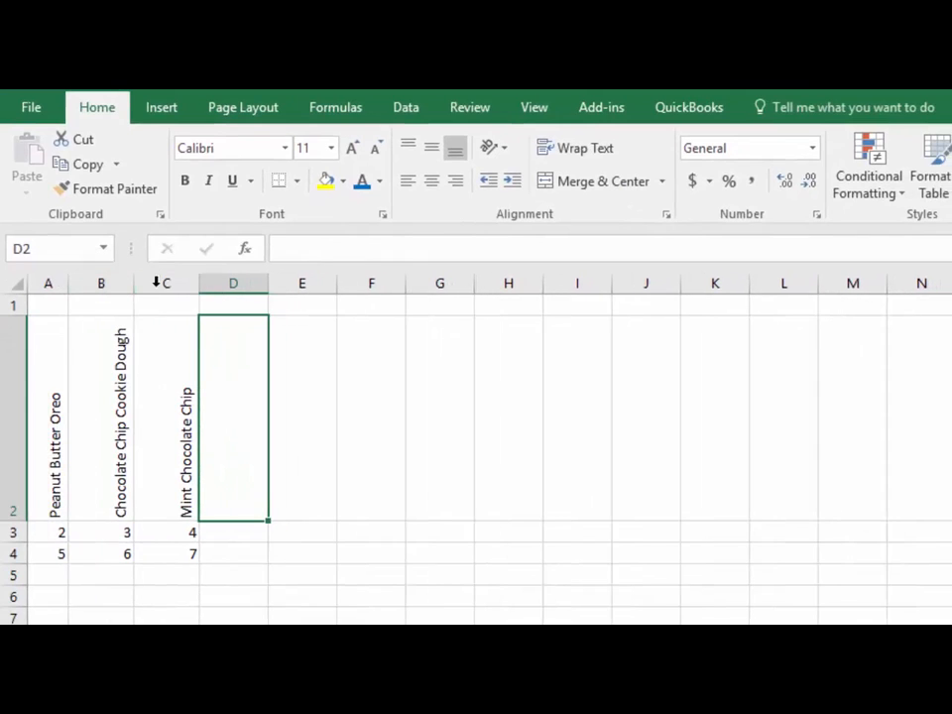
pyautogui.moveTo(132, 287); pyautogui.dragTo(104, 284)
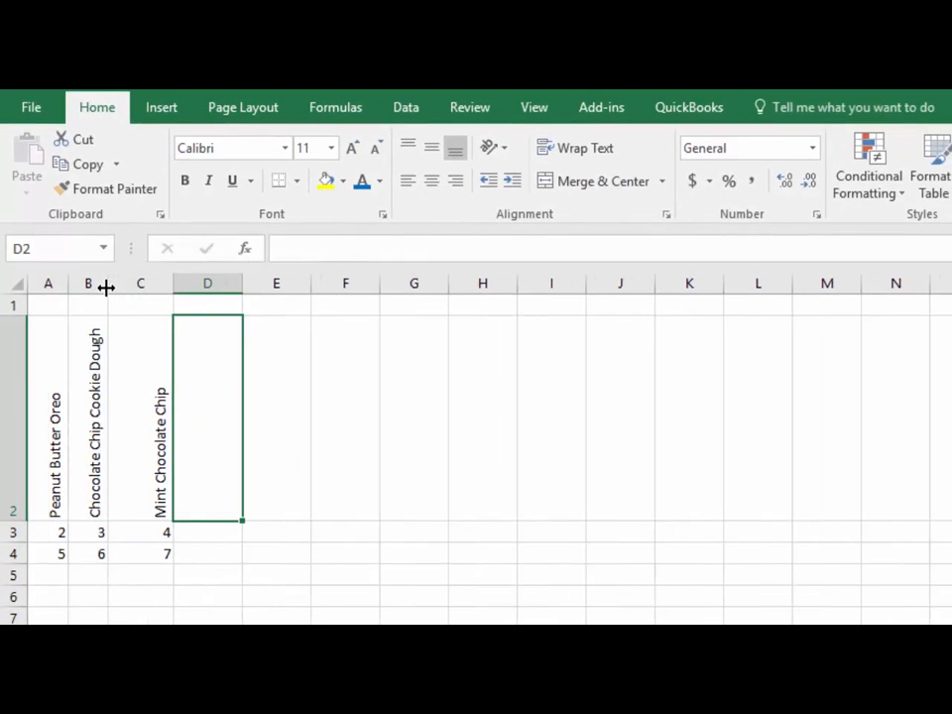
pyautogui.moveTo(174, 283); pyautogui.dragTo(146, 285)
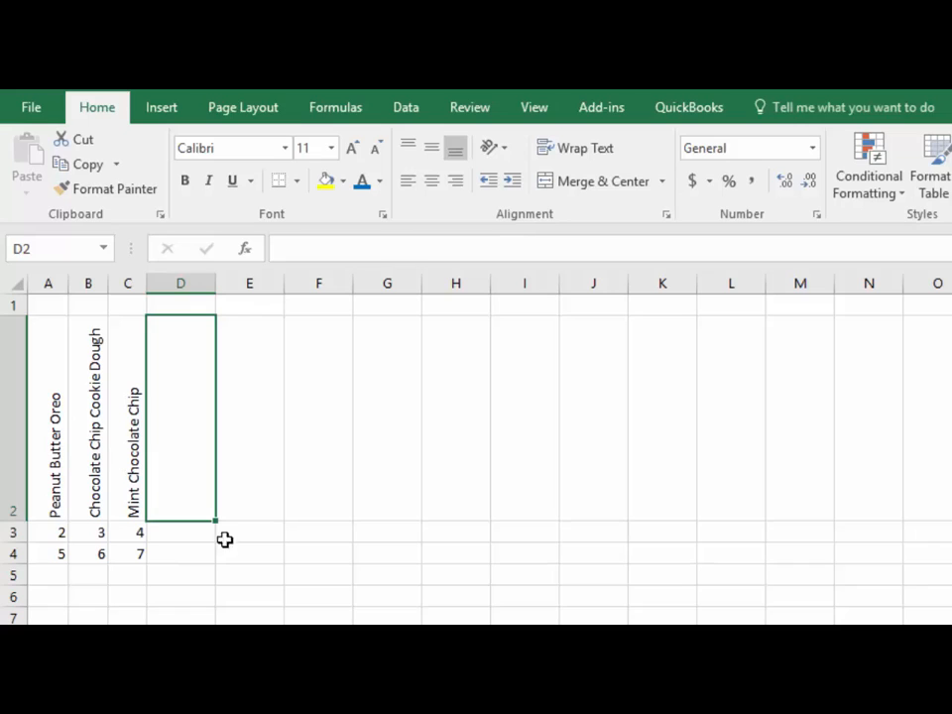
pyautogui.click(57, 533)
pyautogui.click(140, 536)
pyautogui.write('4')
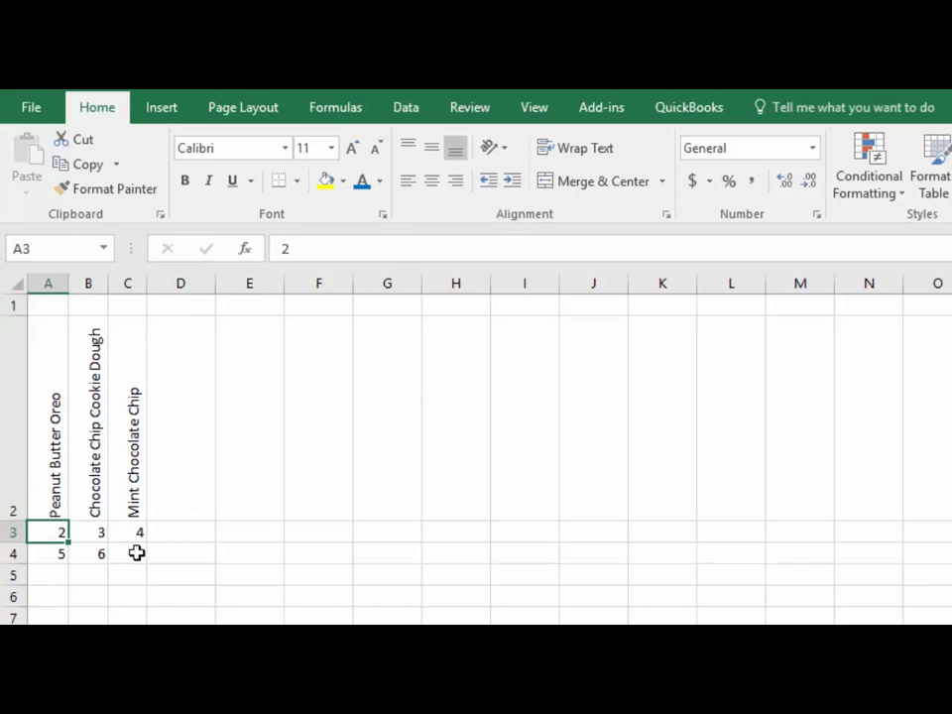
pyautogui.click(135, 552)
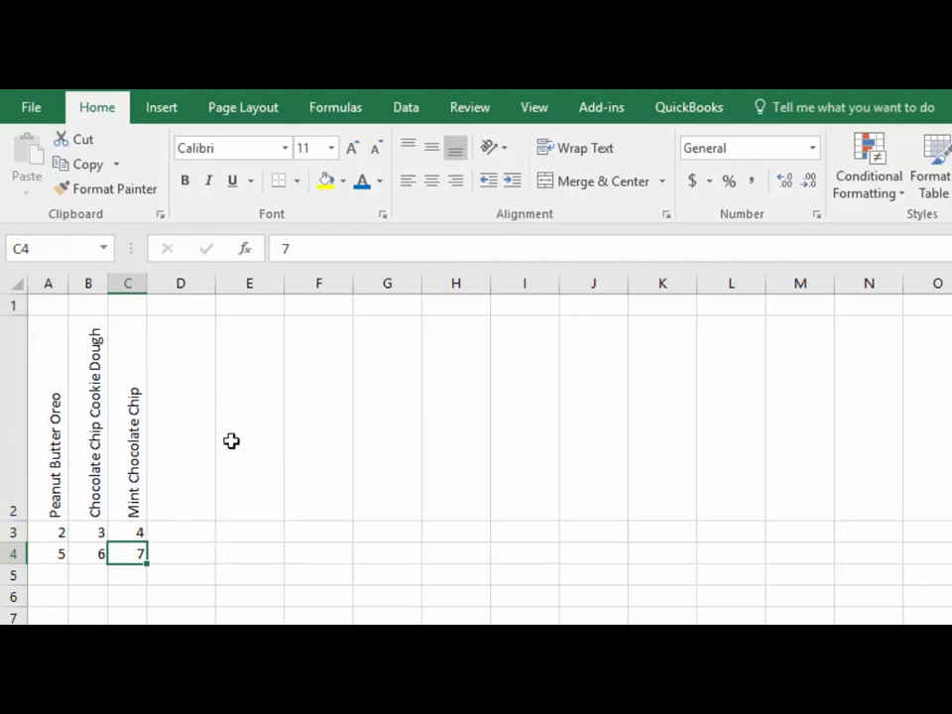
# - Enter the title "Flavors" in cell A1 and center it horizontally
pyautogui.click(46, 304)
pyautogui.write('F')
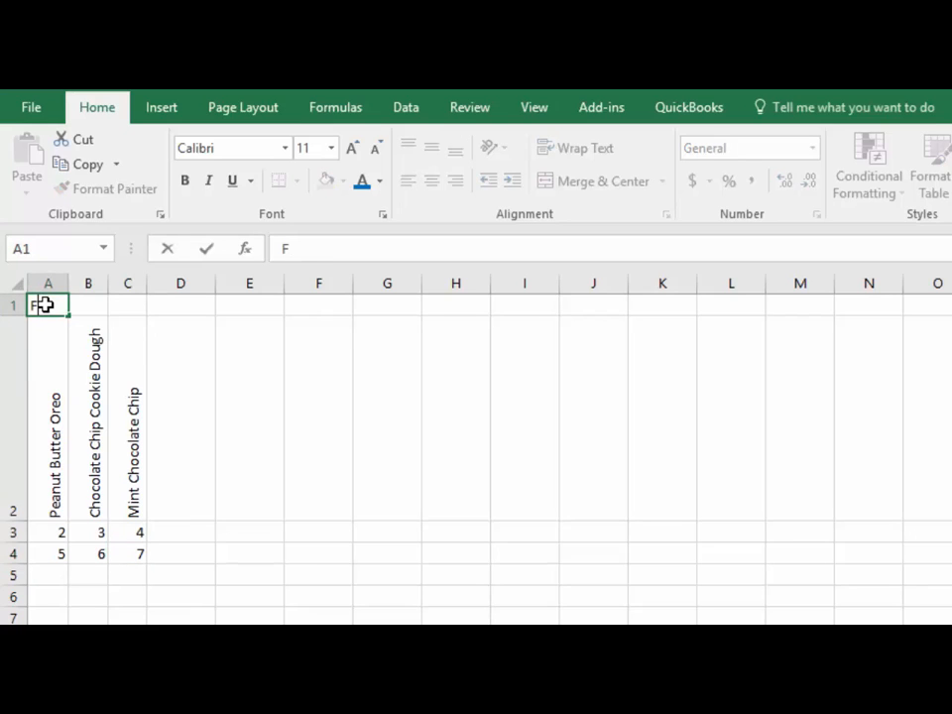
pyautogui.write('lavors')
pyautogui.press('Return')
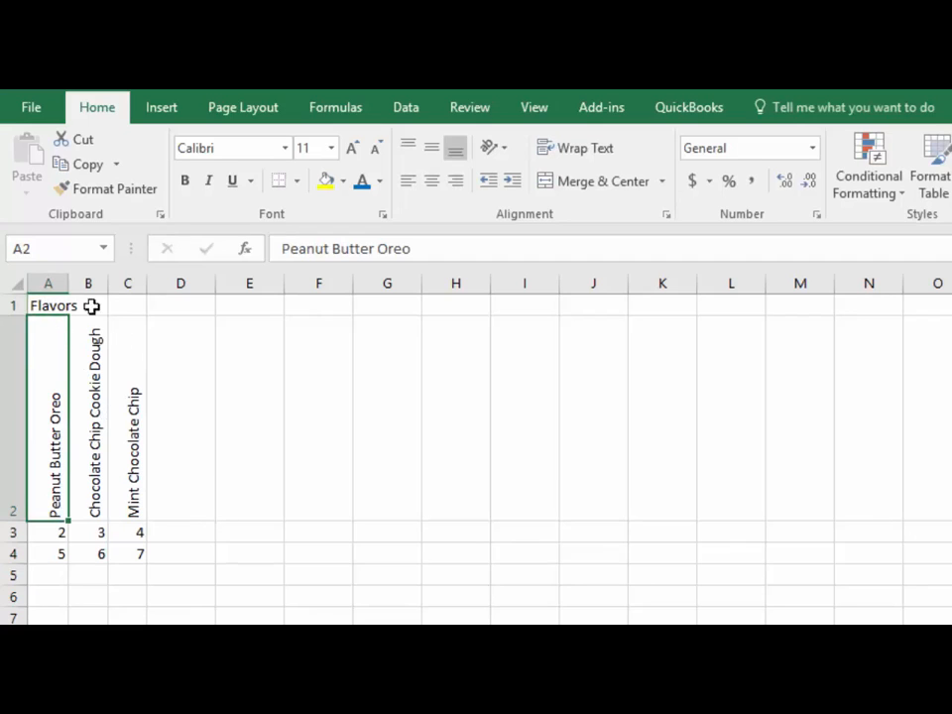
pyautogui.click(39, 306)
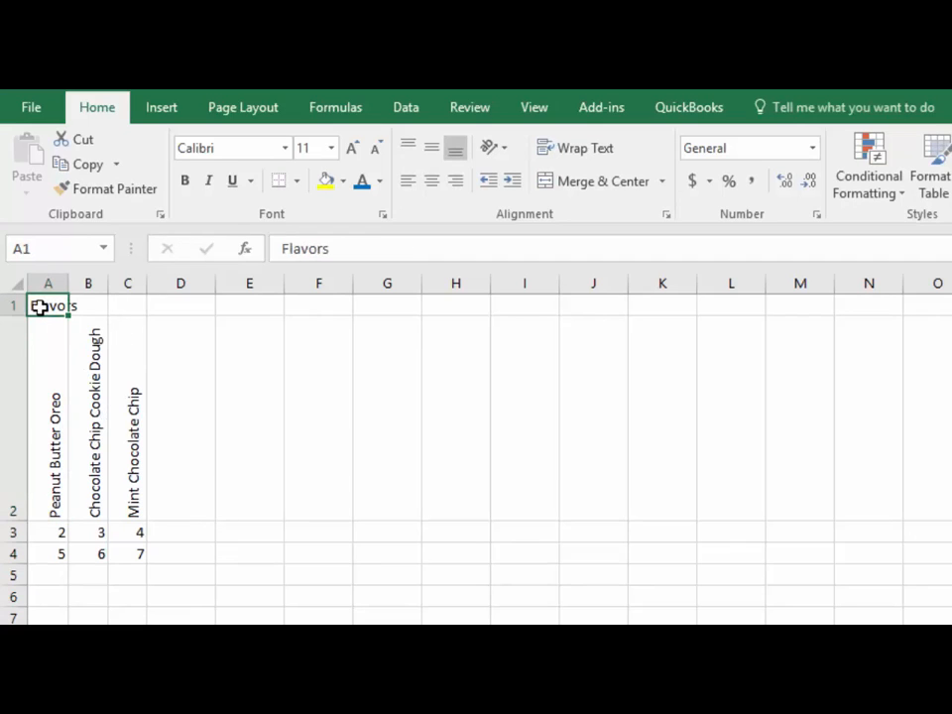
pyautogui.click(431, 184)
pyautogui.click(166, 375)
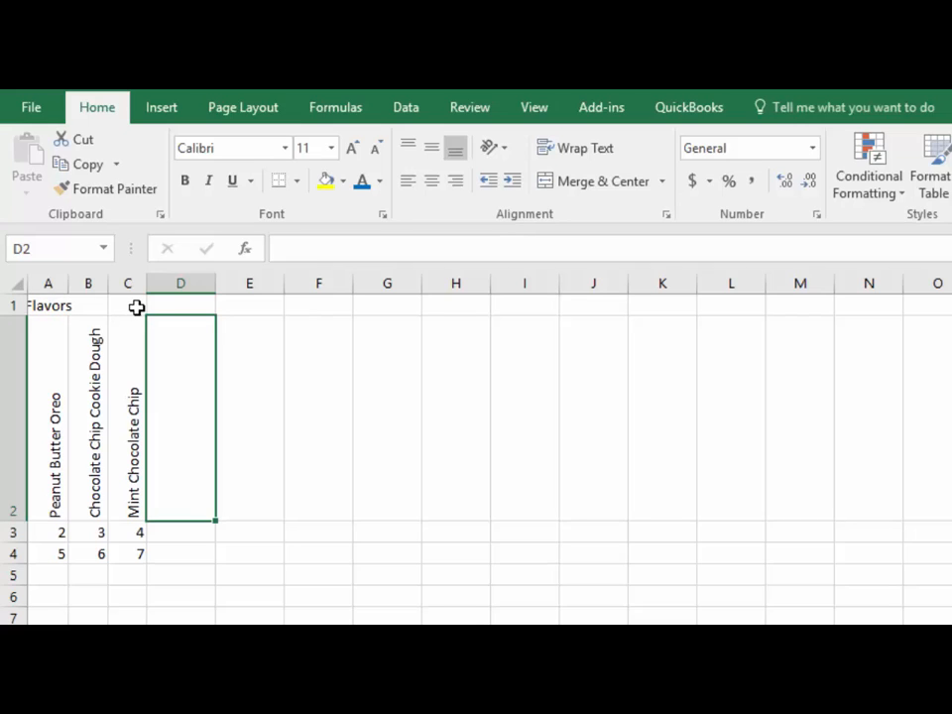
# - Merge and center the "Flavors" title across A1:C1, and check its alignment settings in the Format Cells dialog
pyautogui.click(80, 311)
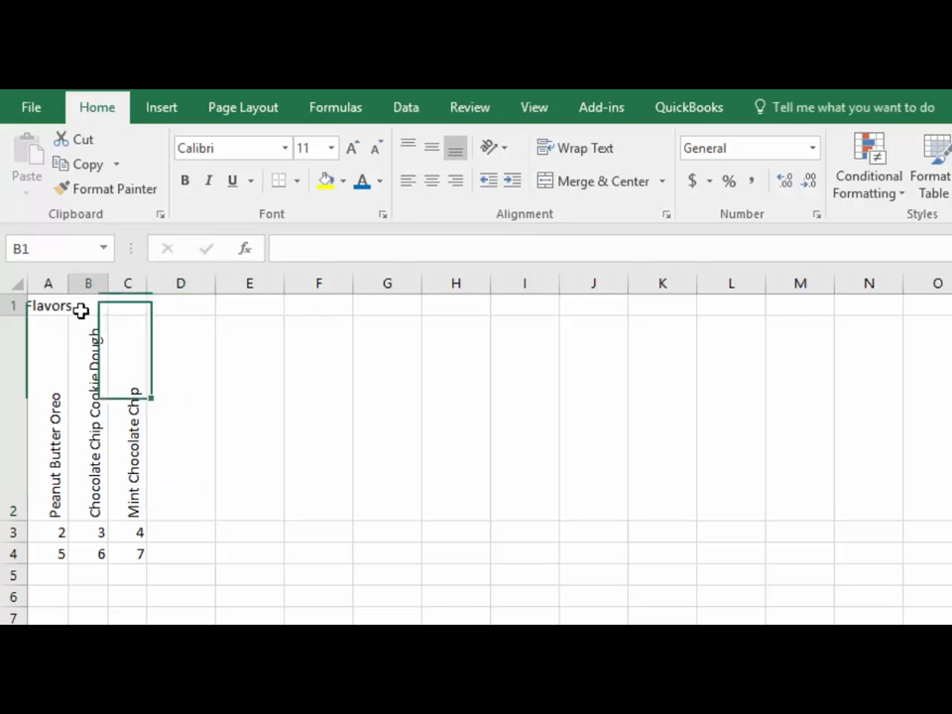
pyautogui.click(132, 309)
pyautogui.click(48, 307)
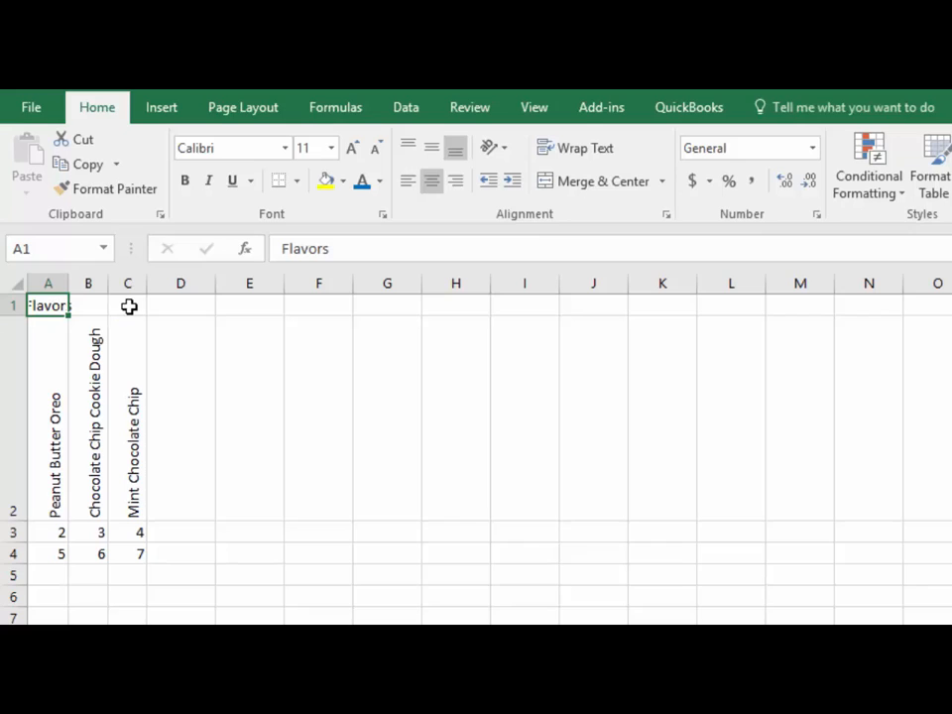
pyautogui.moveTo(49, 307); pyautogui.dragTo(121, 305)
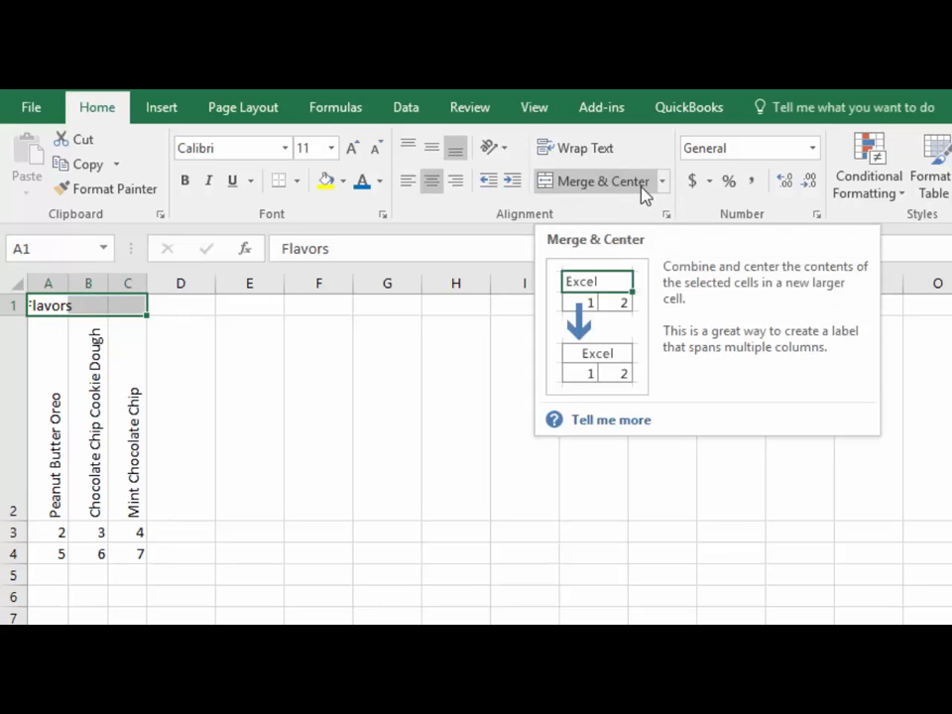
pyautogui.click(666, 184)
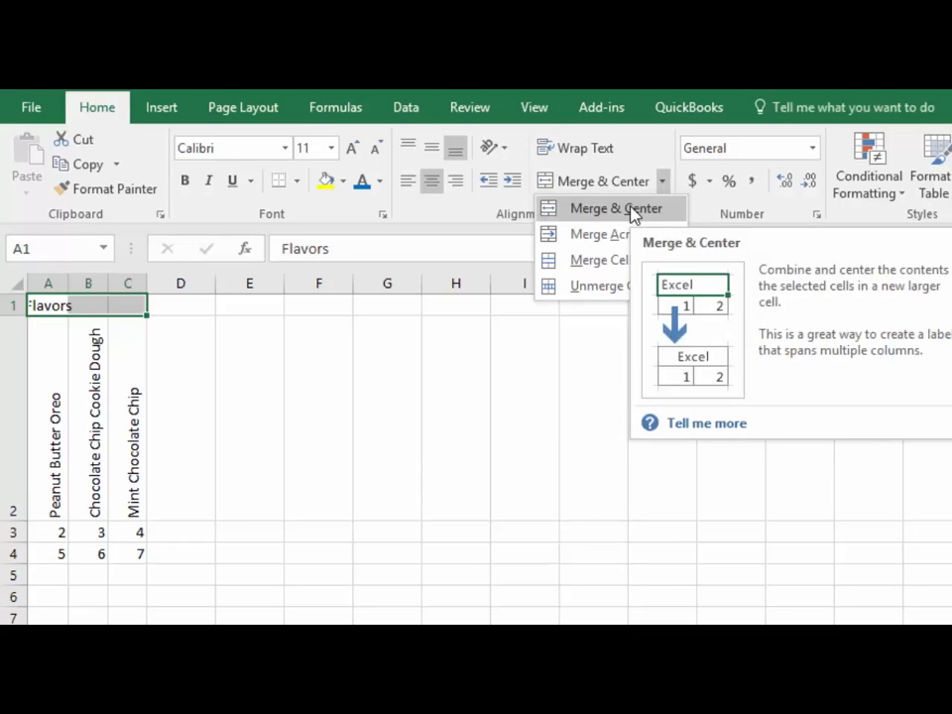
pyautogui.click(631, 211)
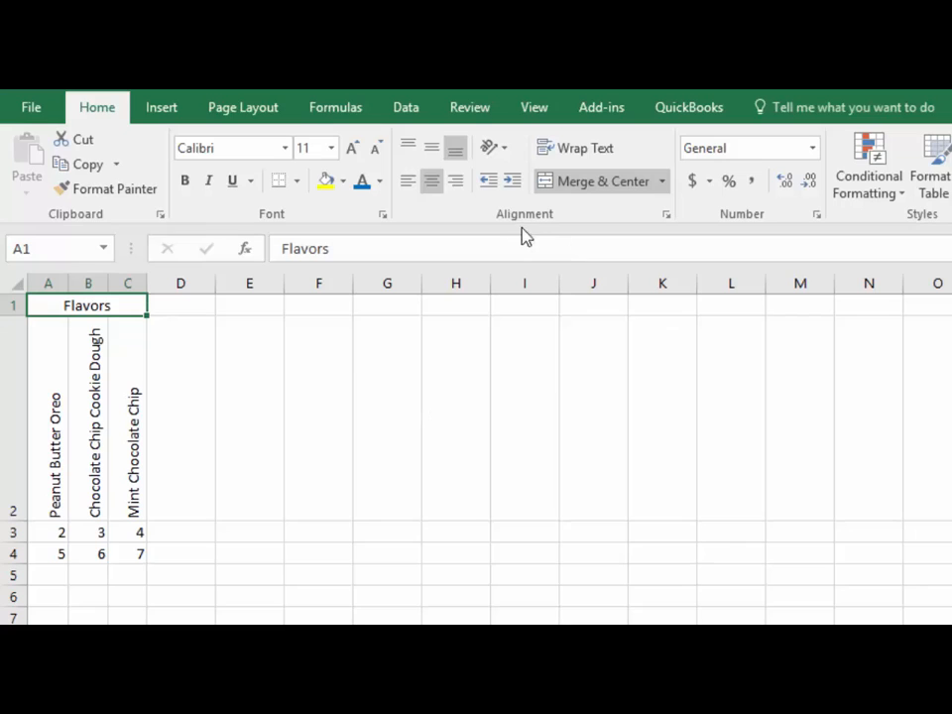
pyautogui.click(665, 223)
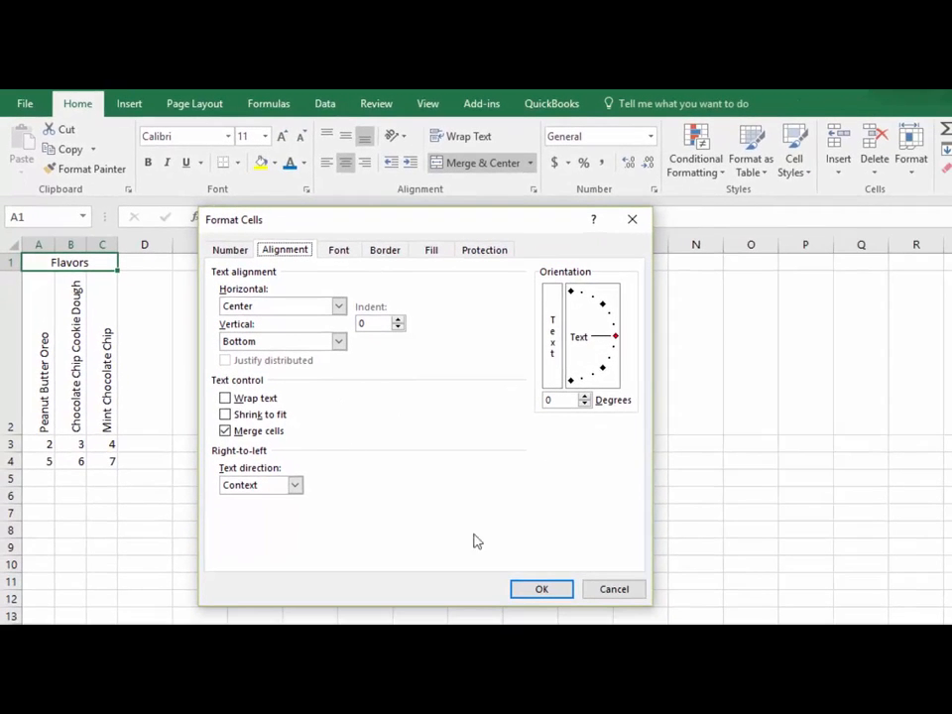
pyautogui.click(611, 588)
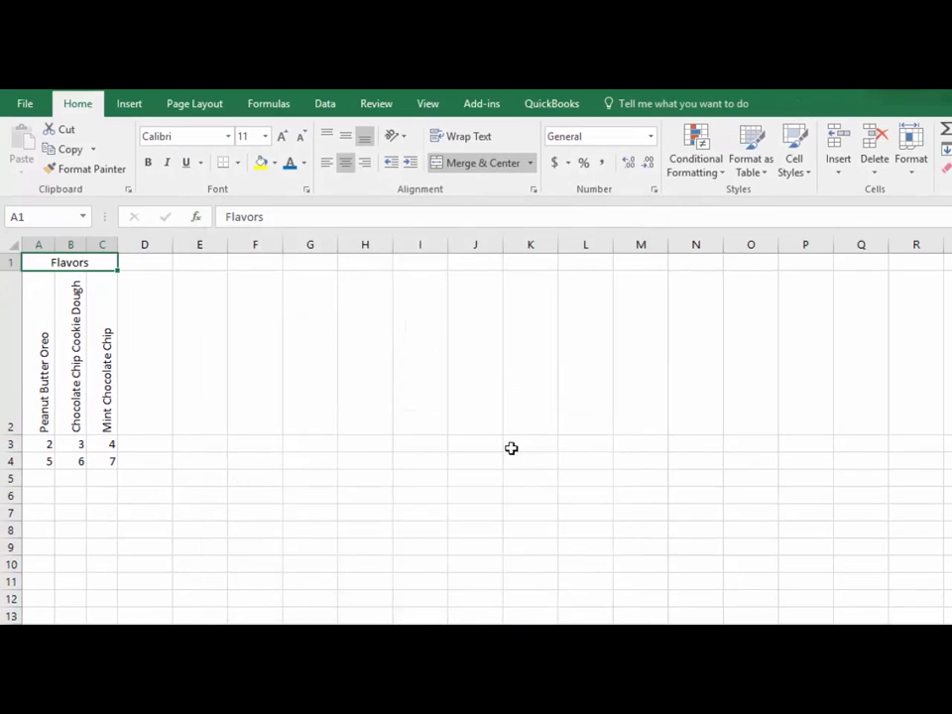
# - Enter the sample text "Something here" in cell G5
pyautogui.click(321, 478)
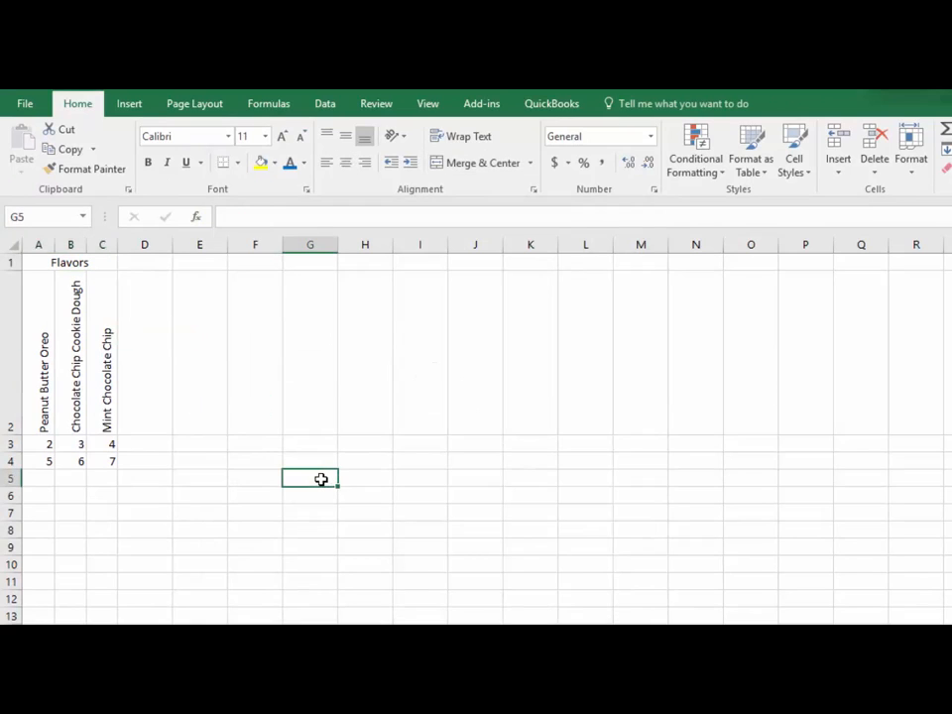
pyautogui.write('Something here')
pyautogui.press('Return')
# - Apply the Accent1 cell style to G5 and widen column G to more than twice the default width
pyautogui.click(321, 478)
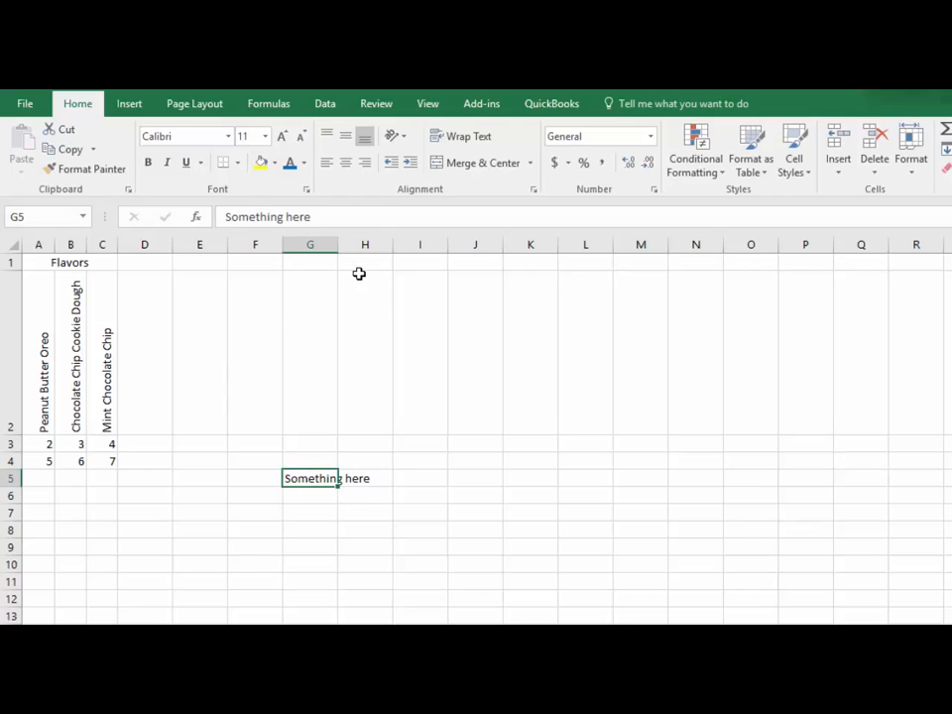
pyautogui.click(794, 163)
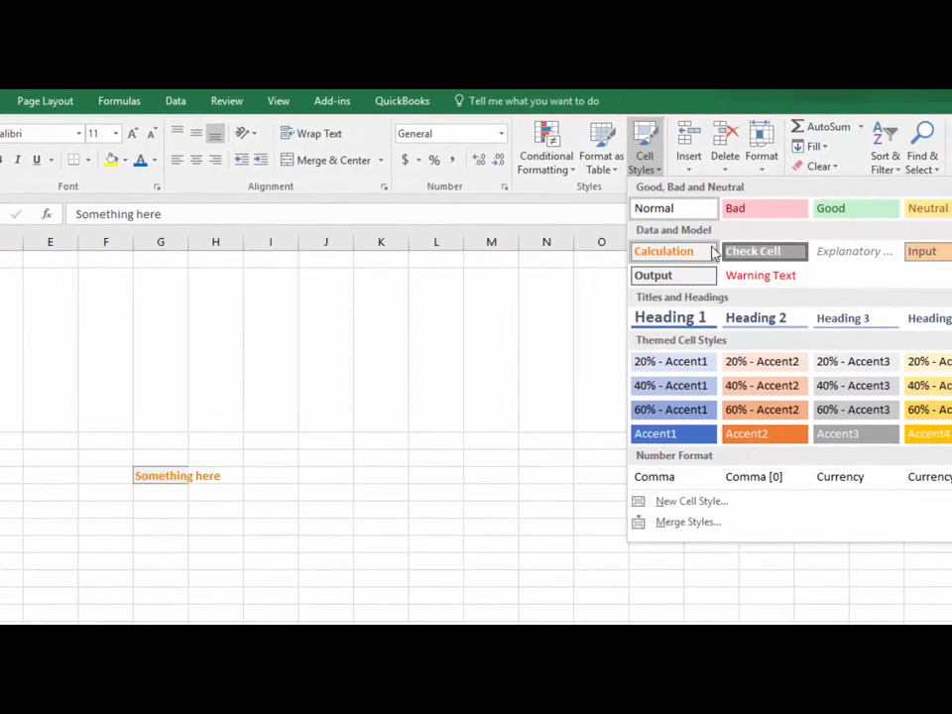
pyautogui.click(673, 439)
pyautogui.moveTo(191, 243); pyautogui.dragTo(264, 255)
pyautogui.click(189, 505)
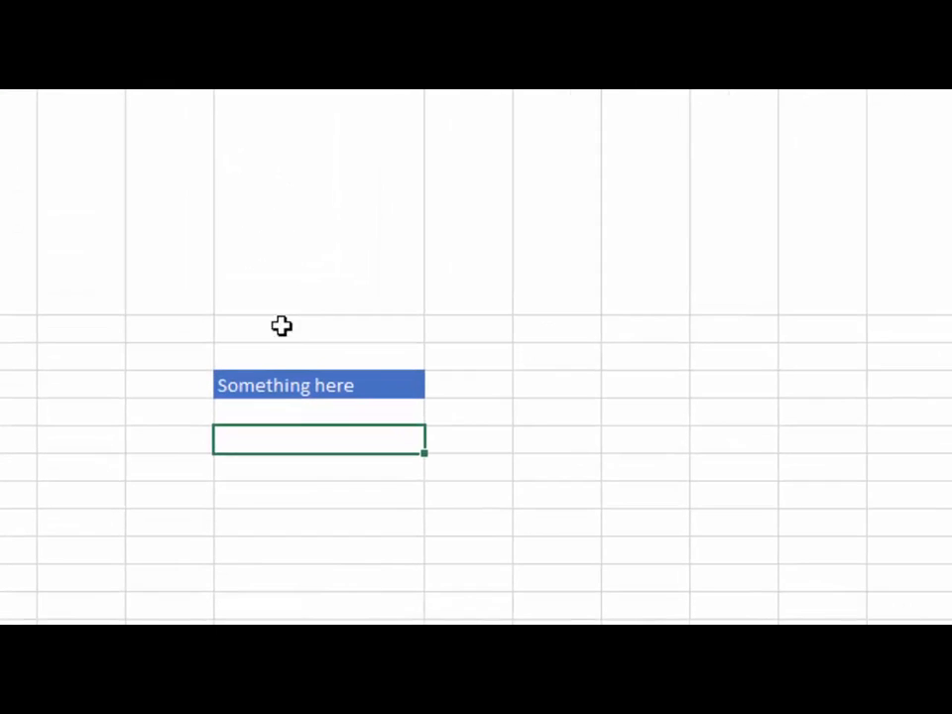
# - Enter the text "Hello world" in cell G3, above the blue "Something here" cell
pyautogui.click(296, 331)
pyautogui.write('Hello world')
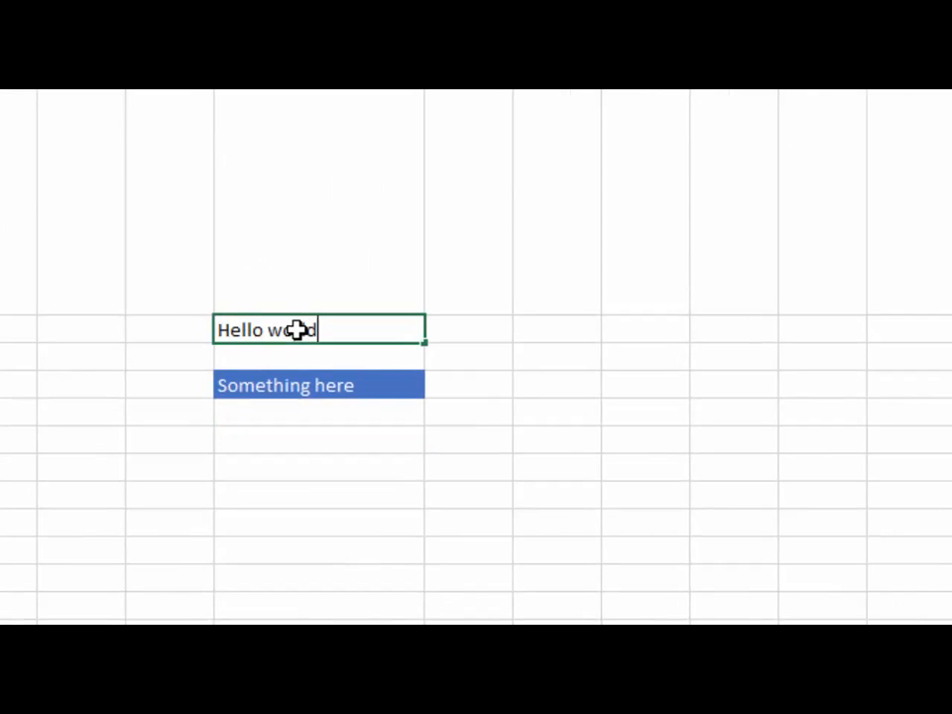
pyautogui.press('Return')
# - Set the "Hello world" text in G3 to the AR DARLING font at size 20
pyautogui.click(297, 330)
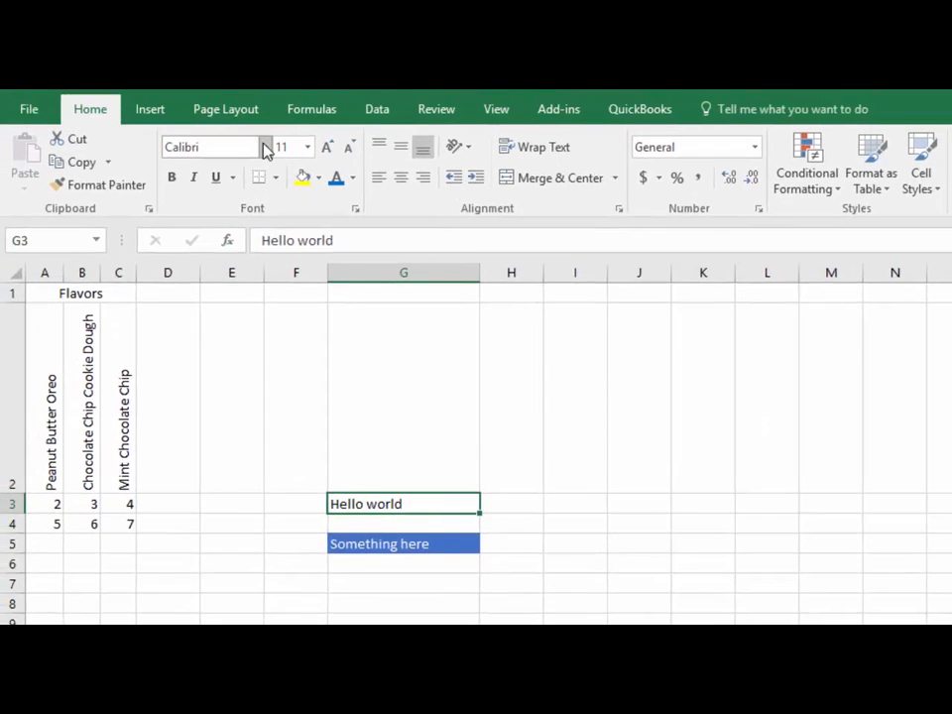
pyautogui.click(265, 147)
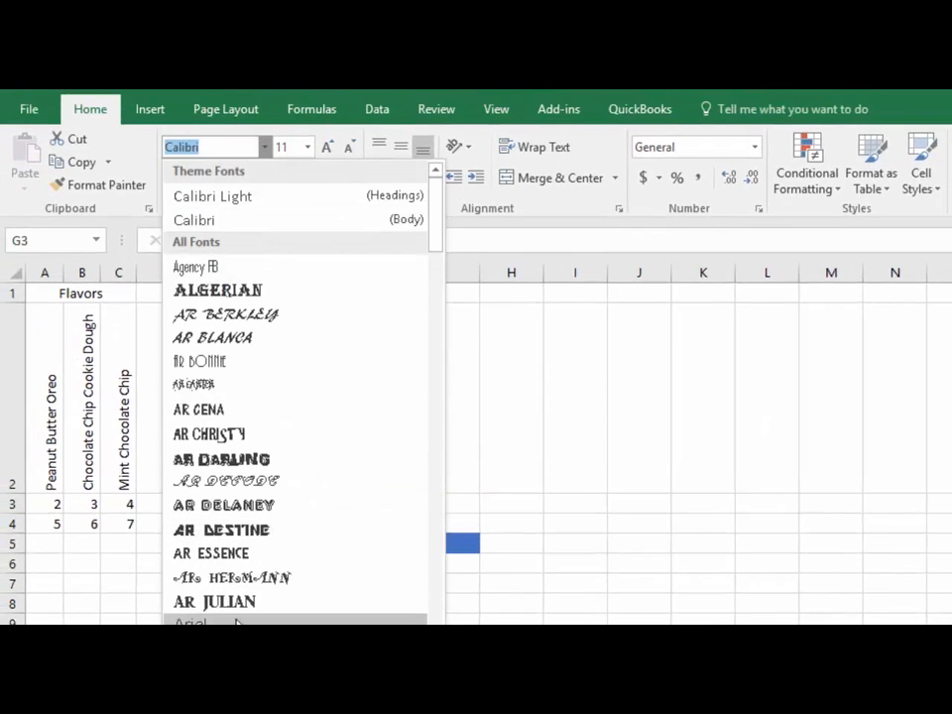
pyautogui.click(223, 460)
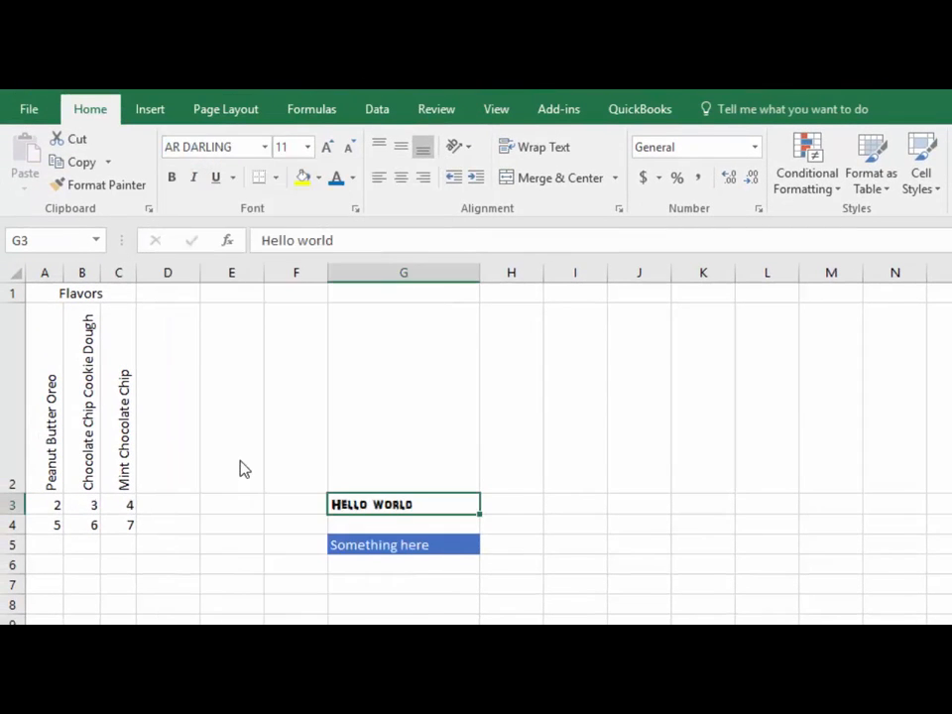
pyautogui.click(331, 149)
pyautogui.click(331, 149)
pyautogui.click(331, 148)
pyautogui.click(332, 149)
pyautogui.click(331, 149)
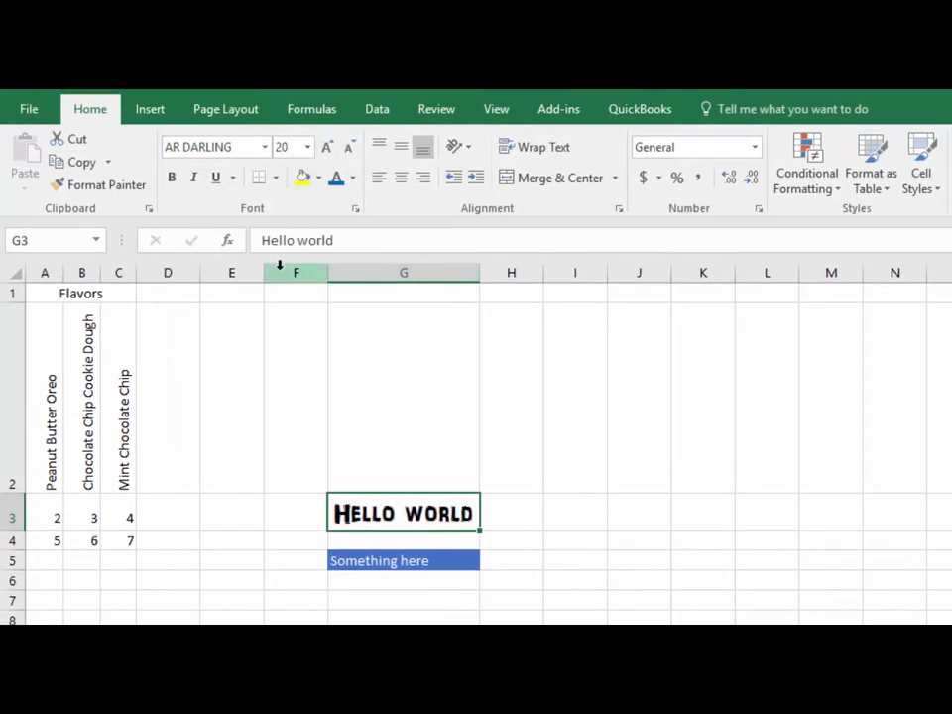
# - Give cell G3 a standard purple font color and a standard light green fill
pyautogui.click(353, 179)
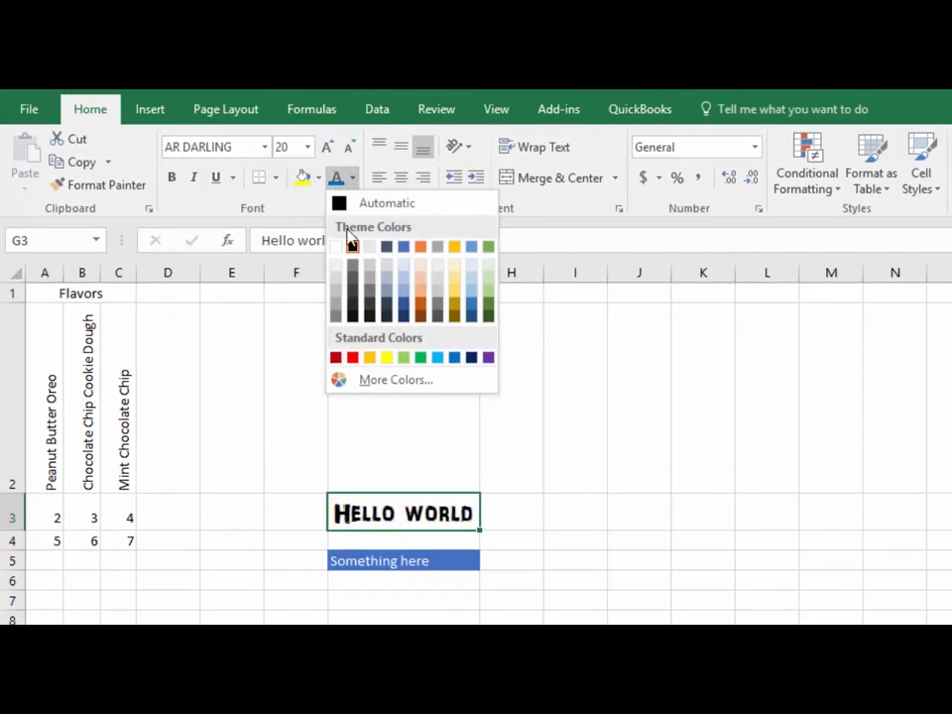
pyautogui.click(489, 358)
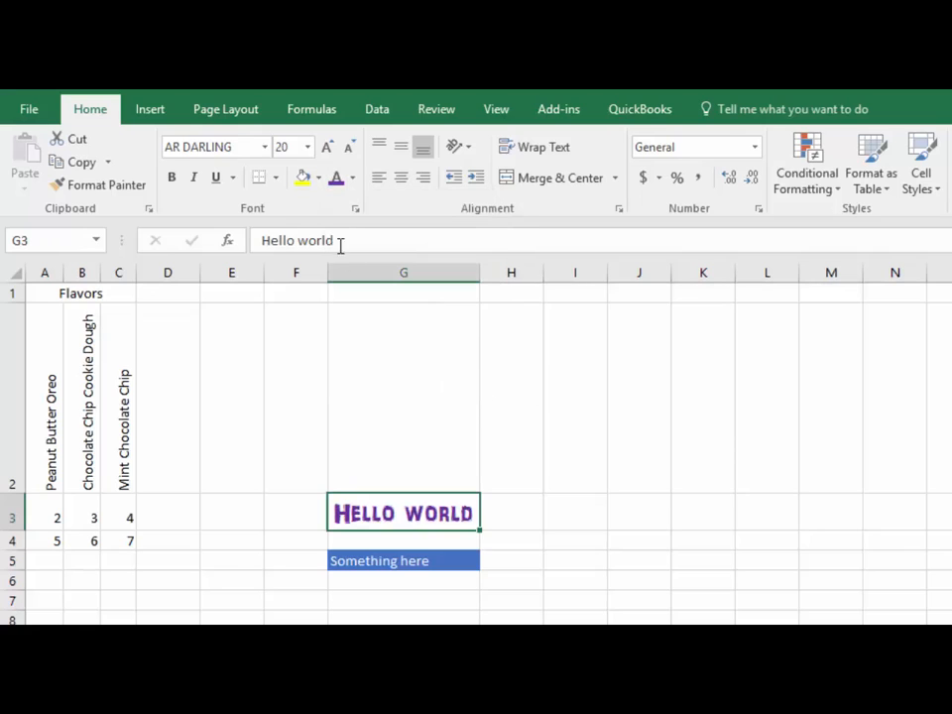
pyautogui.click(319, 178)
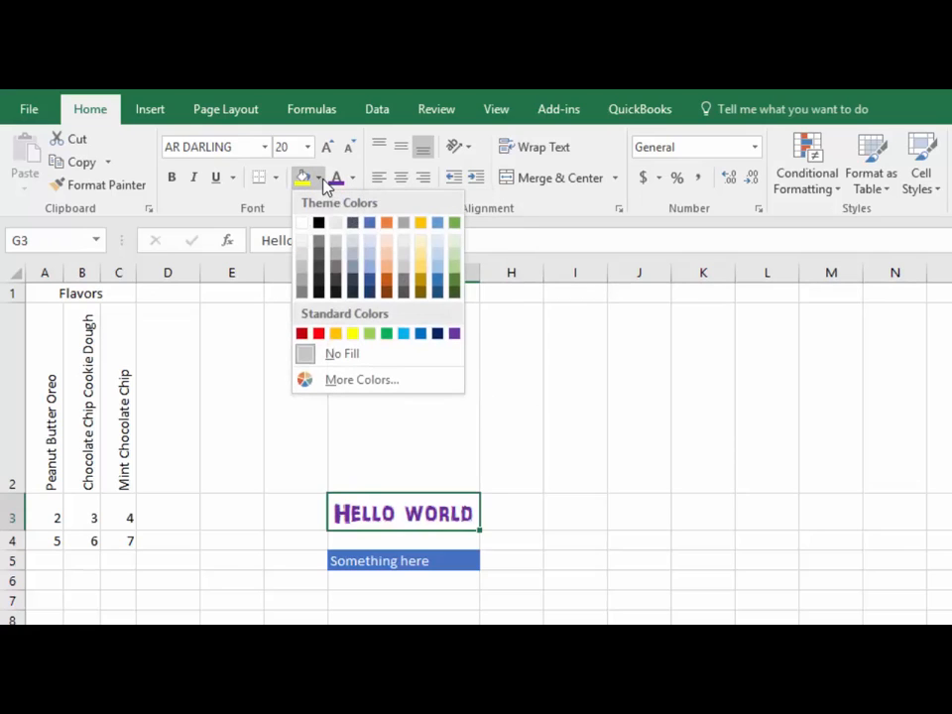
pyautogui.click(372, 337)
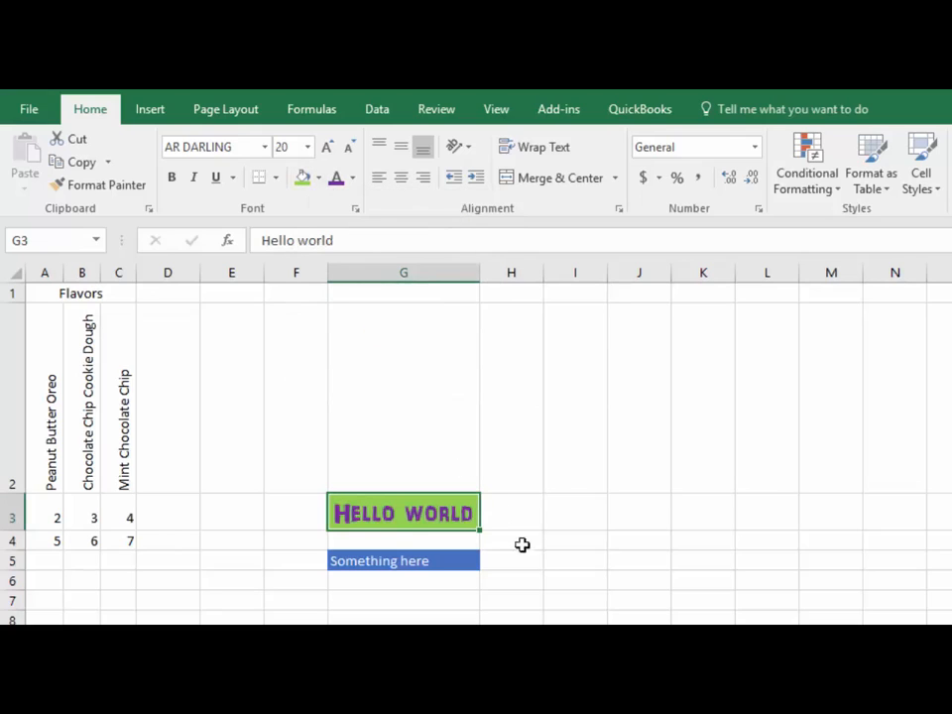
# - Enter the text "Same style here" in cell I3
pyautogui.click(585, 509)
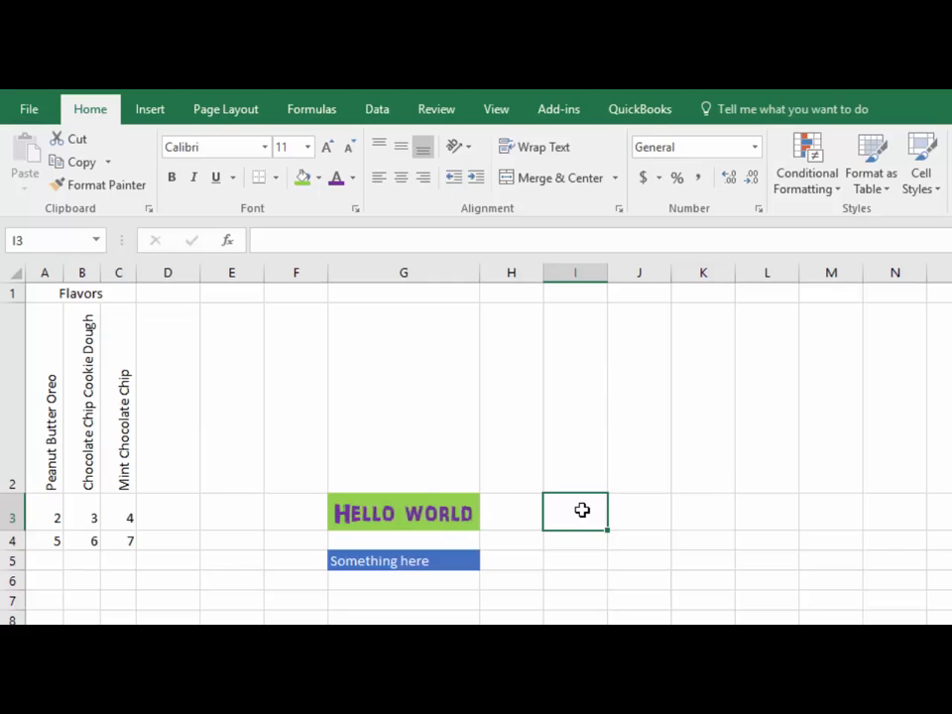
pyautogui.write('Same style here')
pyautogui.press('Return')
pyautogui.click(582, 509)
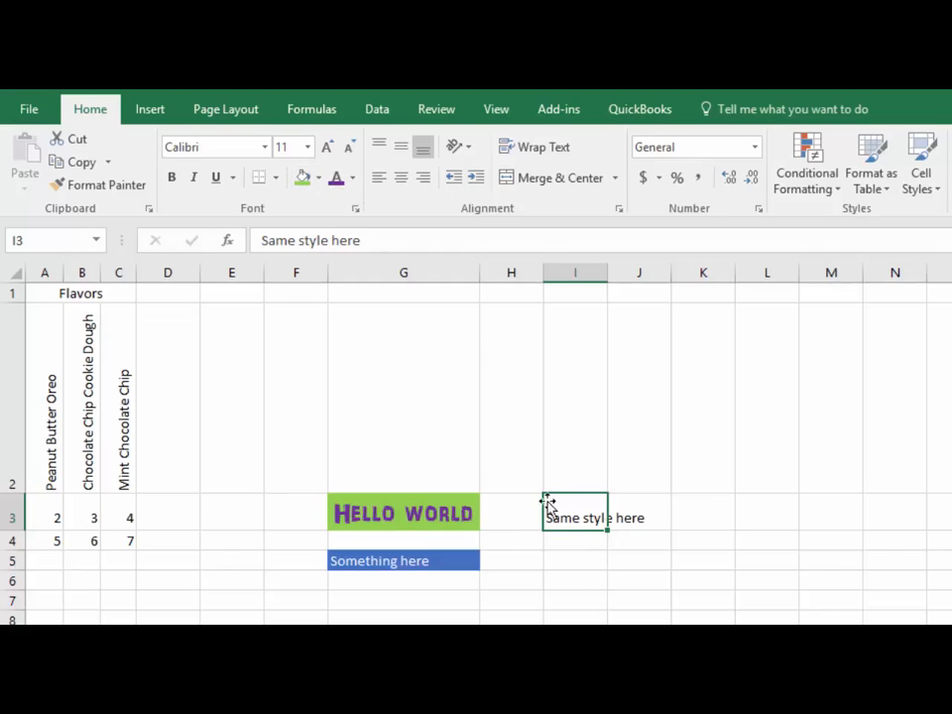
# - Copy the formatting of G3 onto I3 with Format Painter, and widen column I to fit the whole text
pyautogui.click(442, 514)
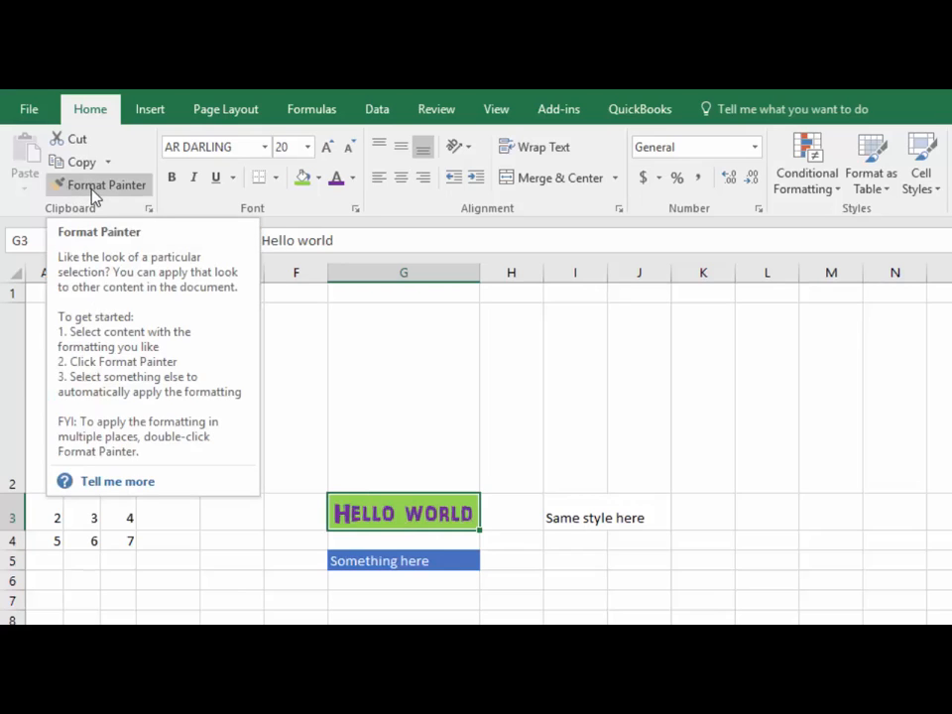
pyautogui.click(549, 576)
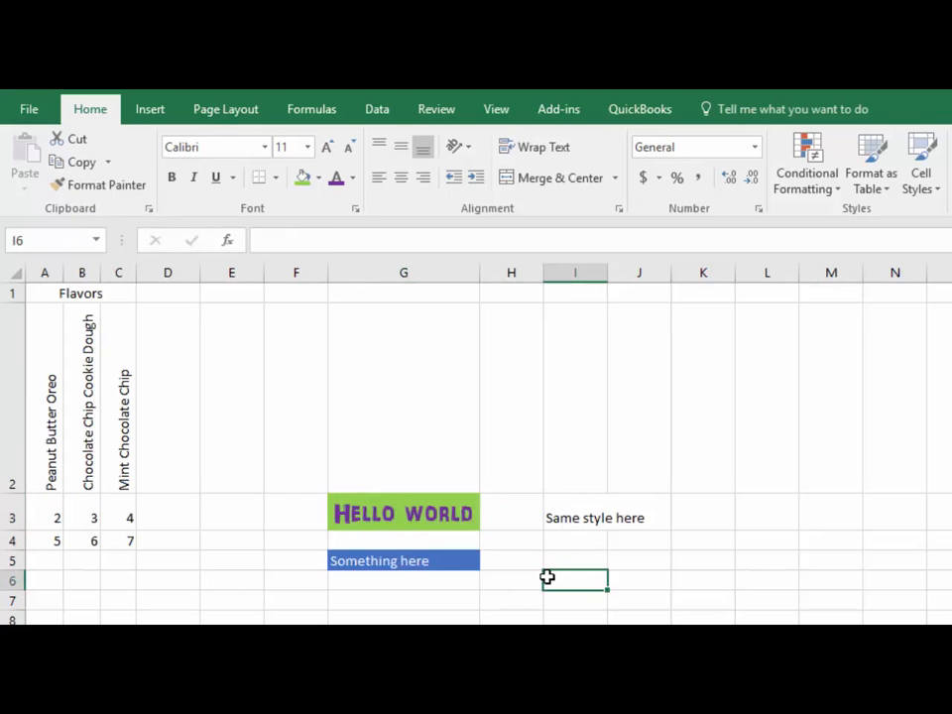
pyautogui.click(415, 513)
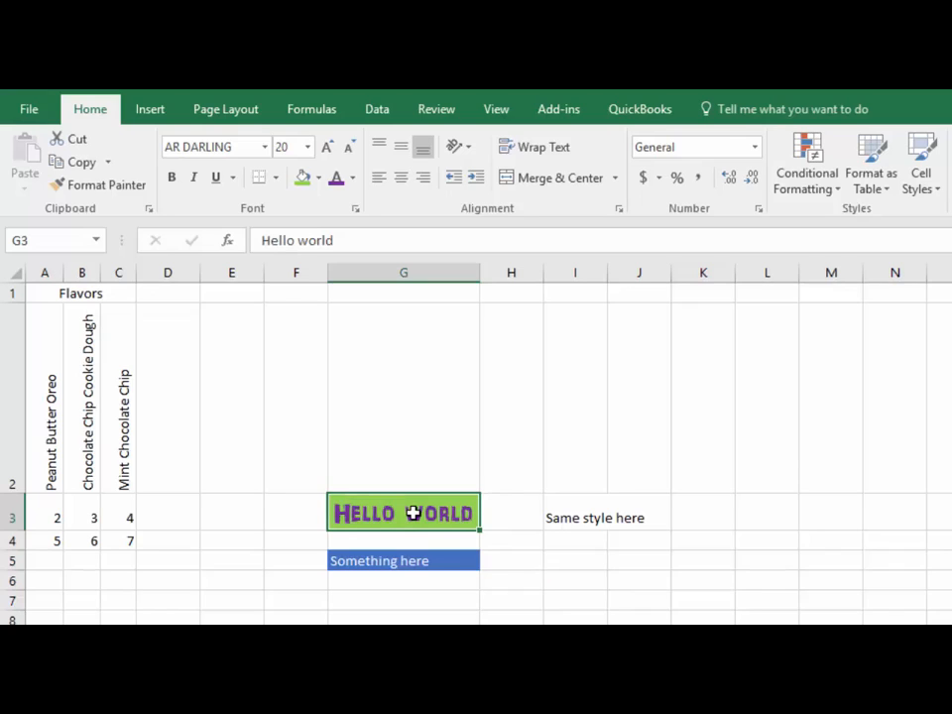
pyautogui.click(110, 189)
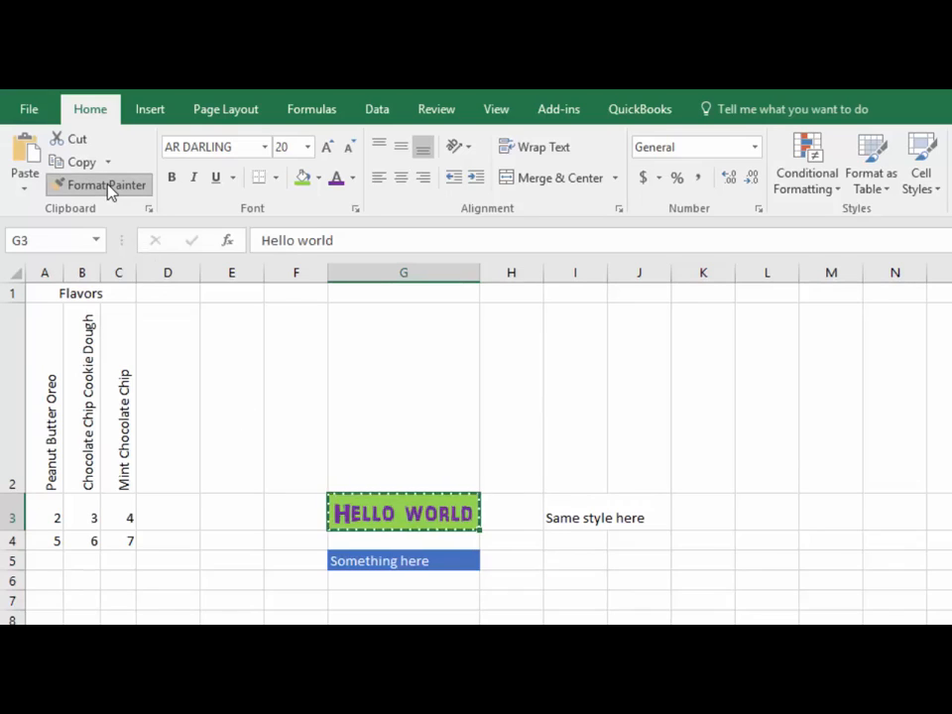
pyautogui.click(575, 515)
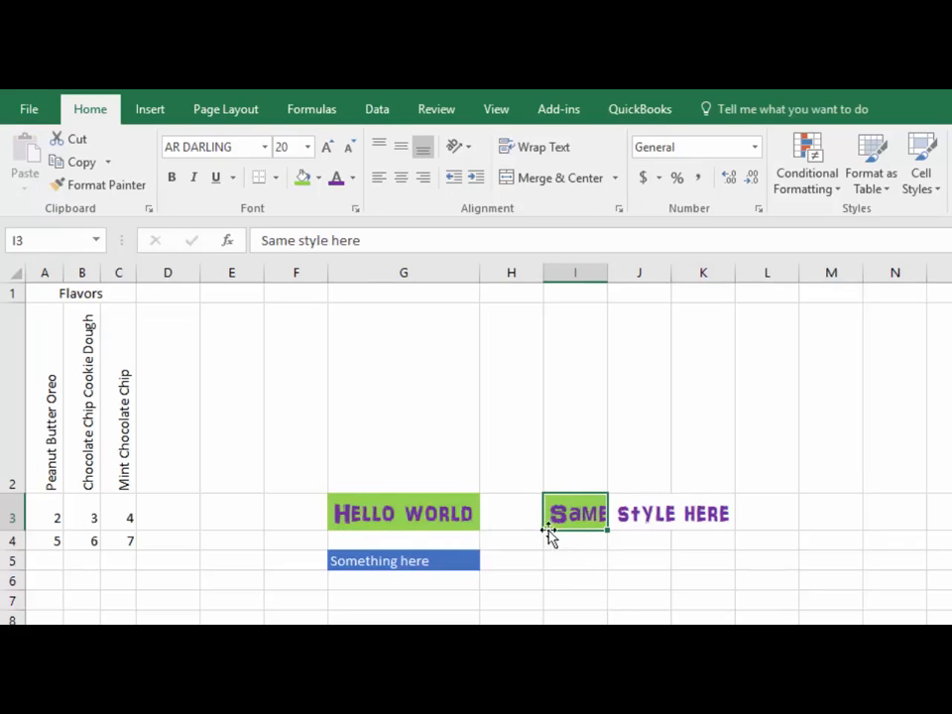
pyautogui.moveTo(606, 272); pyautogui.dragTo(756, 277)
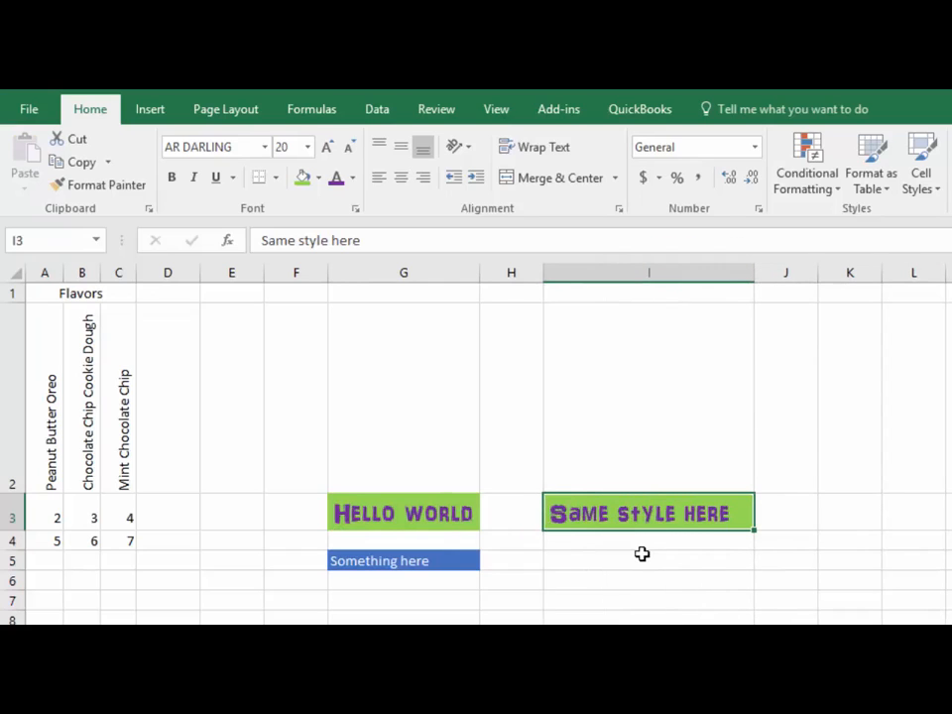
# - Copy the blue Accent1 formatting of G5 onto I3 with Format Painter
pyautogui.click(402, 561)
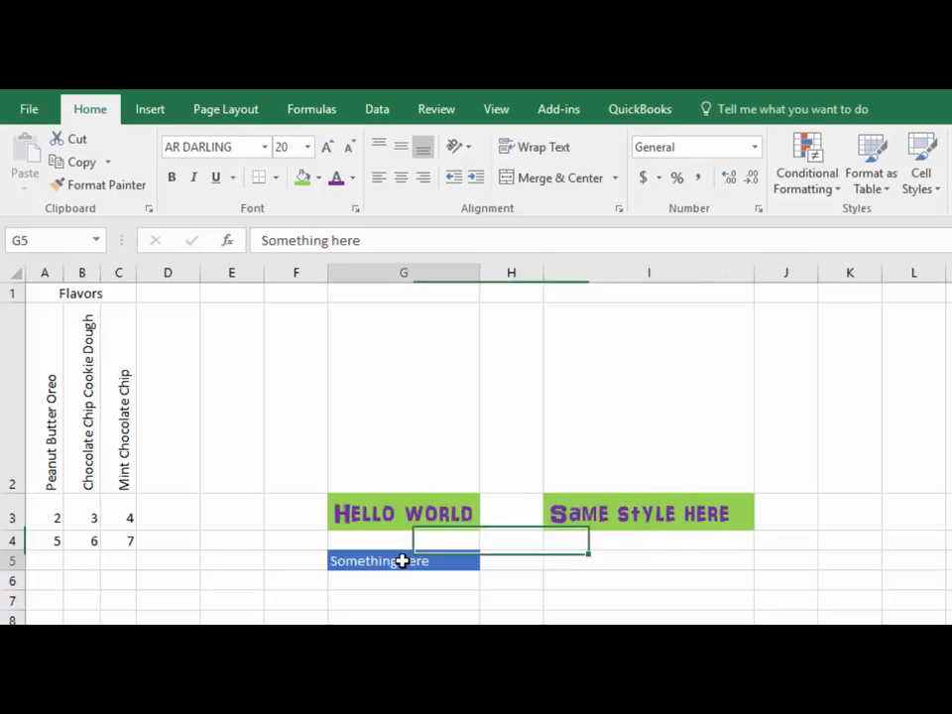
pyautogui.click(111, 186)
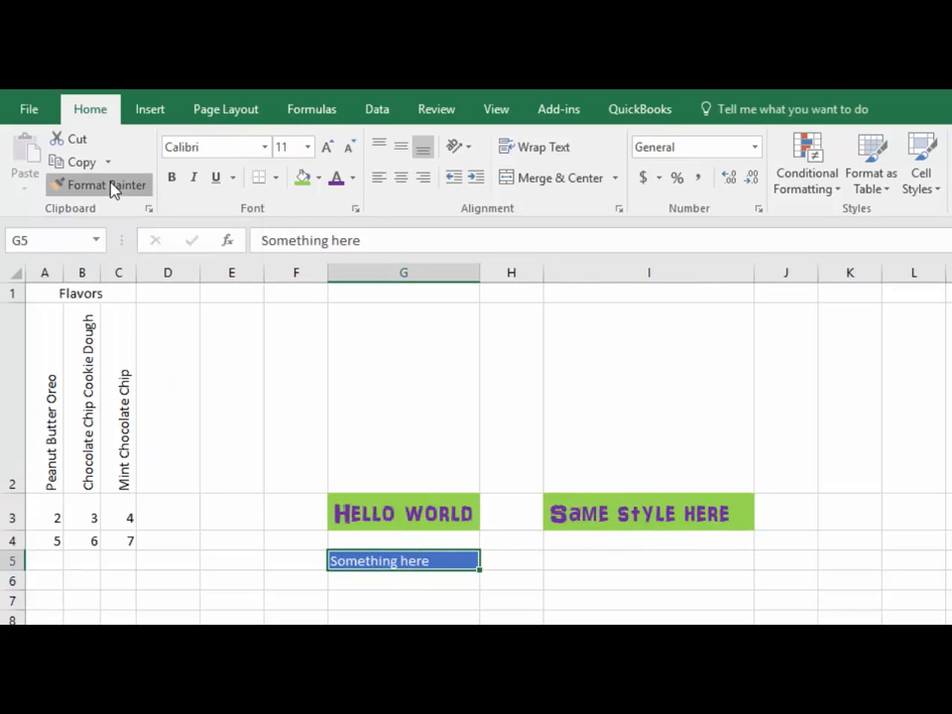
pyautogui.click(619, 505)
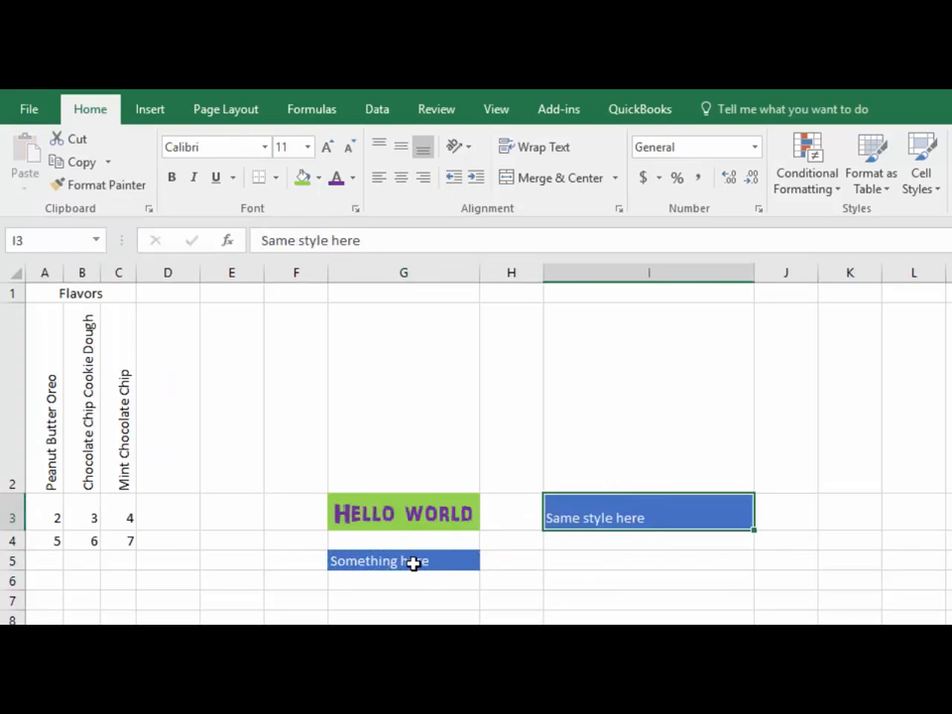